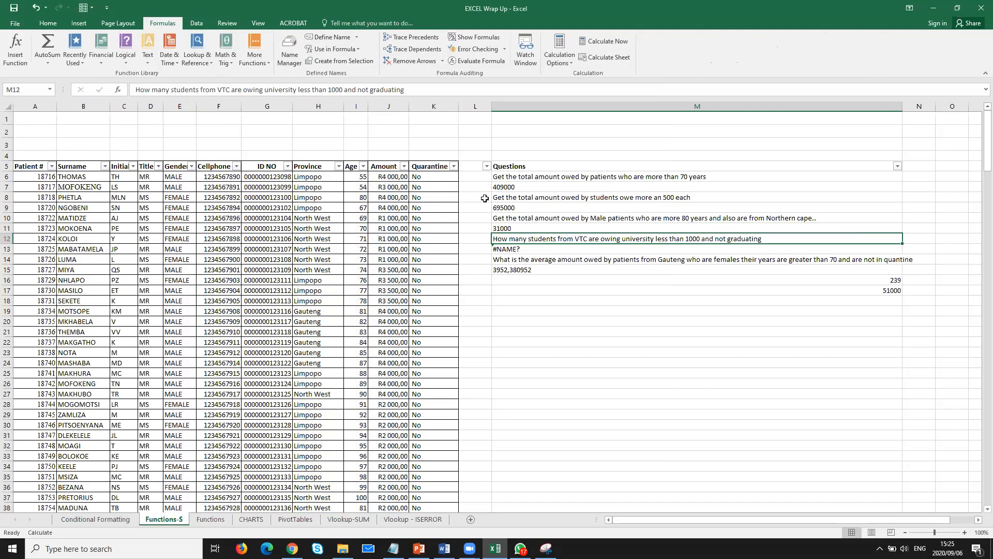
Open the SUMIFS formula in M11 and highlight its Province named range
{"action": "left_click", "coordinate": [508, 229]}
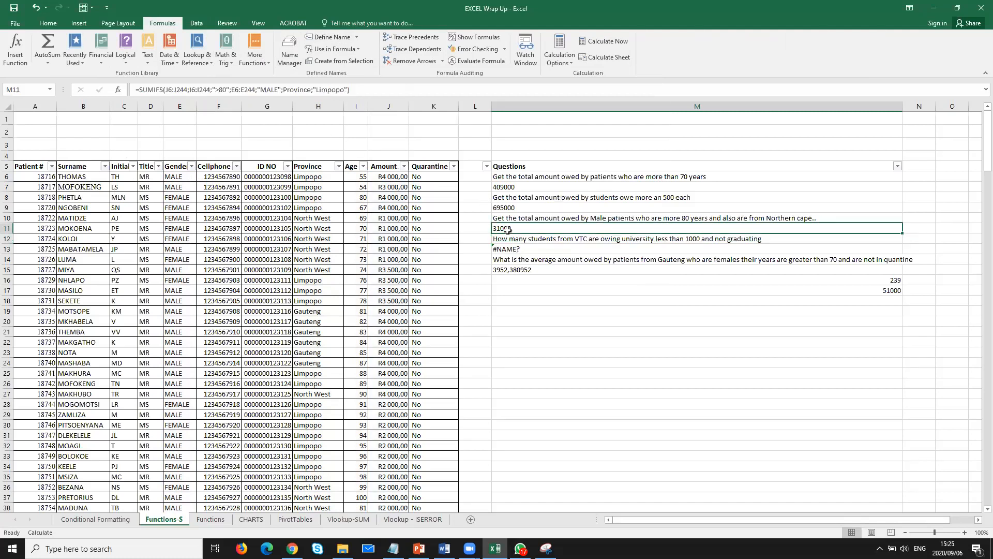
{"action": "left_click", "coordinate": [304, 91]}
{"action": "double_click", "coordinate": [304, 91]}
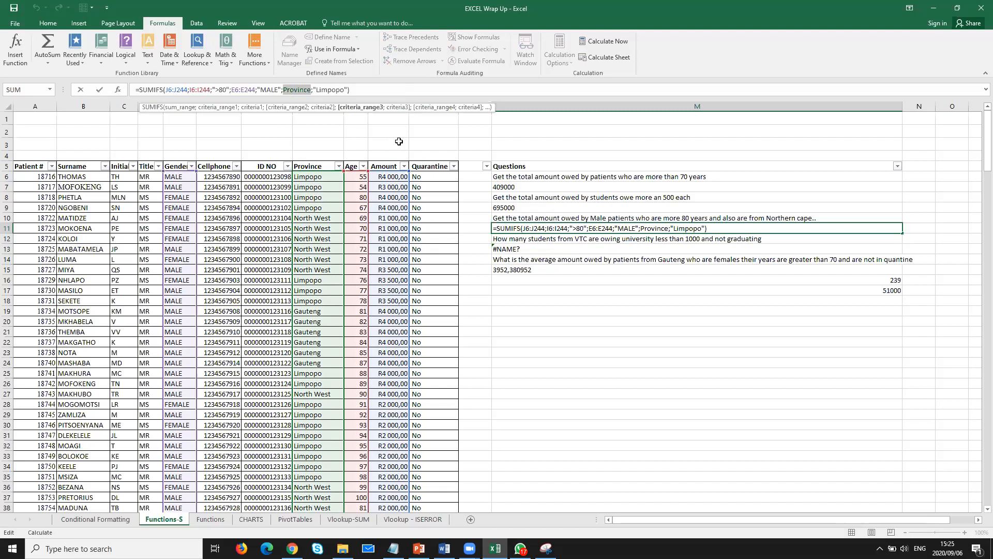
{"action": "left_click", "coordinate": [525, 270]}
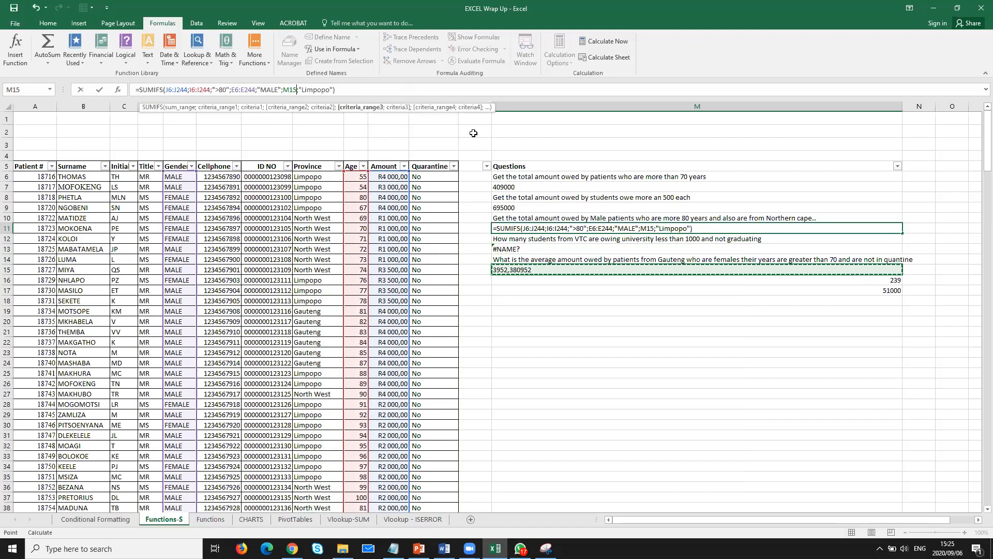
{"action": "key", "text": "Return"}
{"action": "left_click", "coordinate": [520, 228]}
{"action": "left_click", "coordinate": [36, 8]}
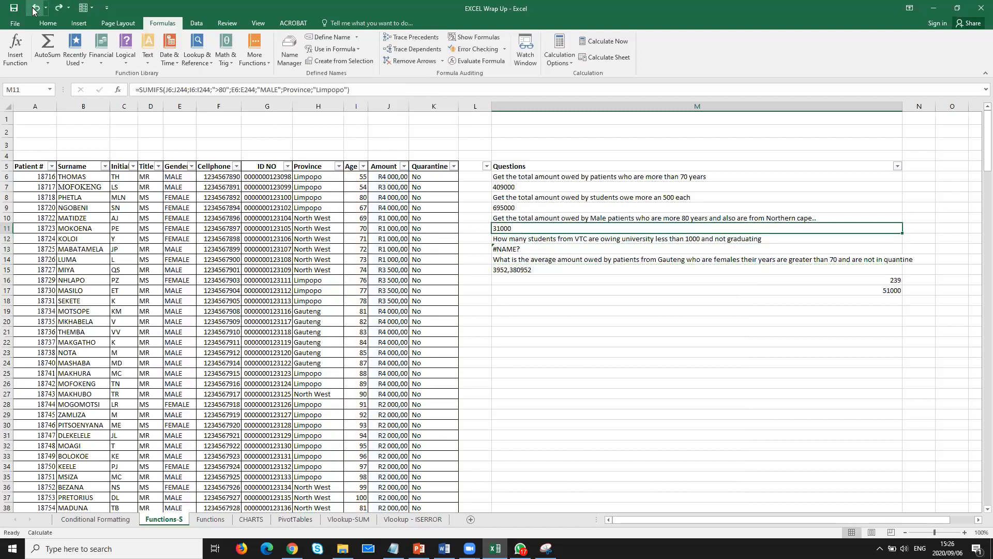
Wrap the COUNTIFS formula in M13 in IFERROR with "No value" as the text returned on error
{"action": "key", "text": "Down"}
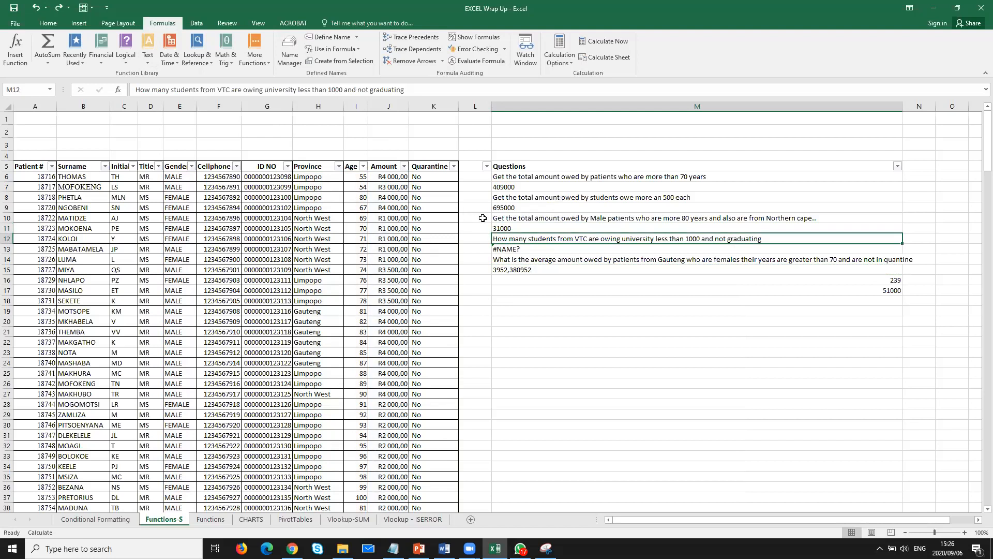
{"action": "left_click", "coordinate": [513, 251]}
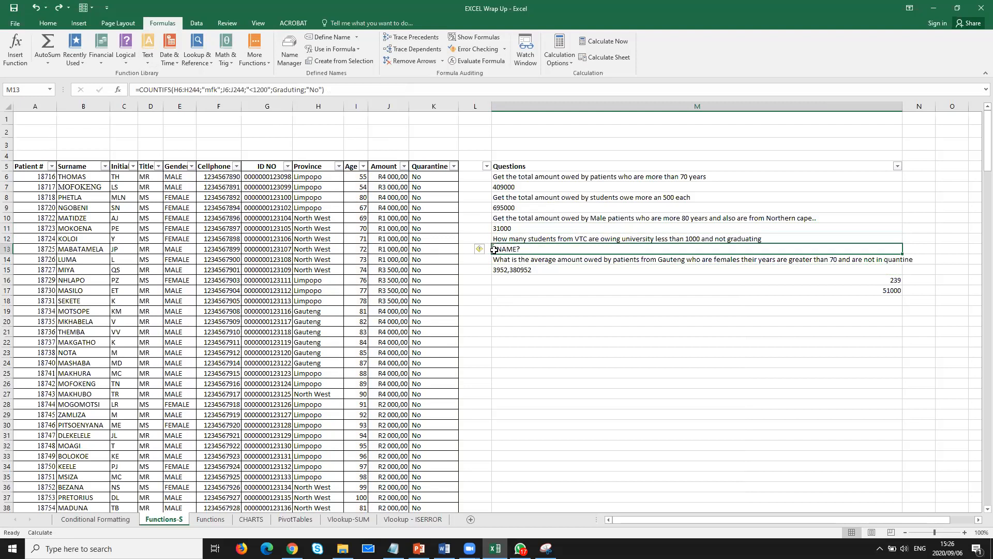
{"action": "left_click", "coordinate": [139, 90]}
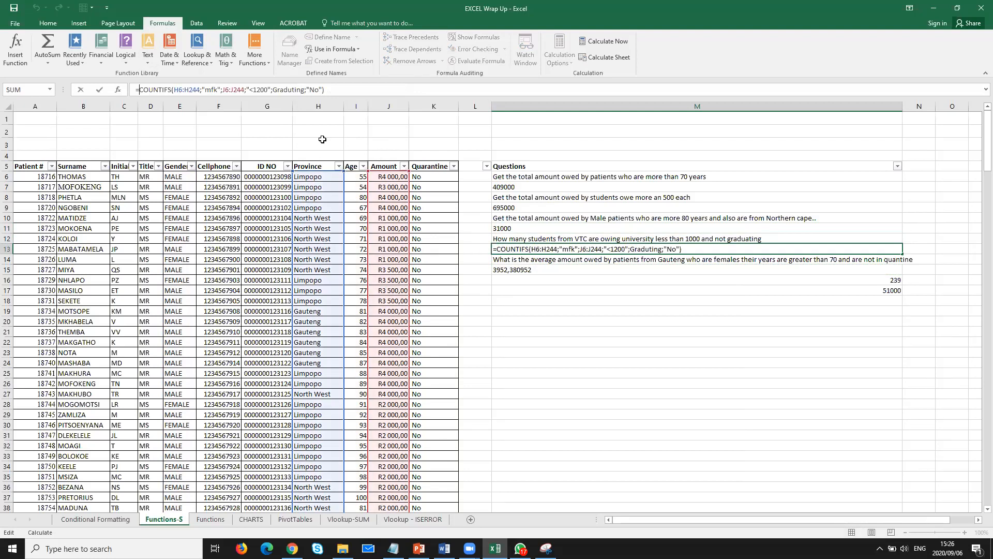
{"action": "type", "text": "IFERROR("}
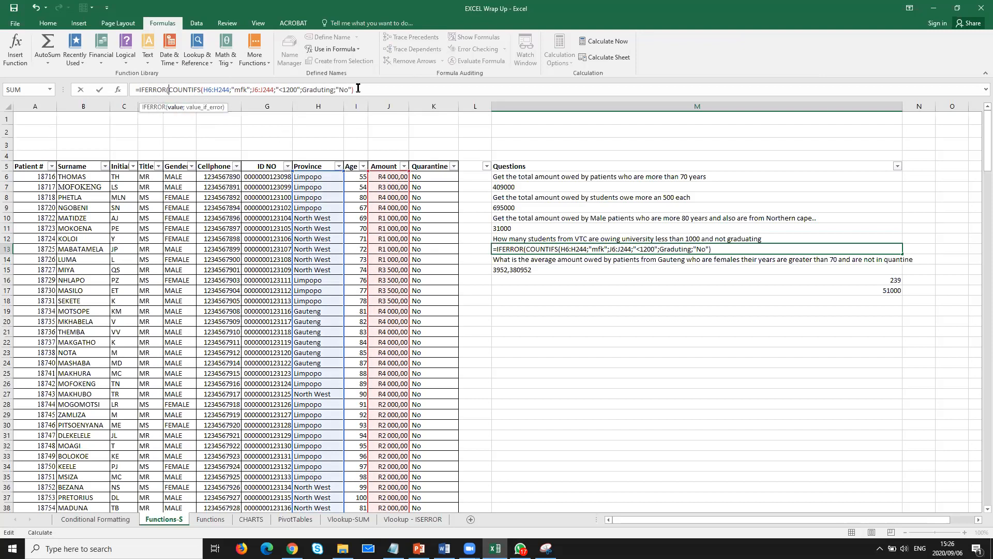
{"action": "type", "text": ";\"No value))"}
{"action": "key", "text": "Return"}
{"action": "left_click", "coordinate": [479, 329]}
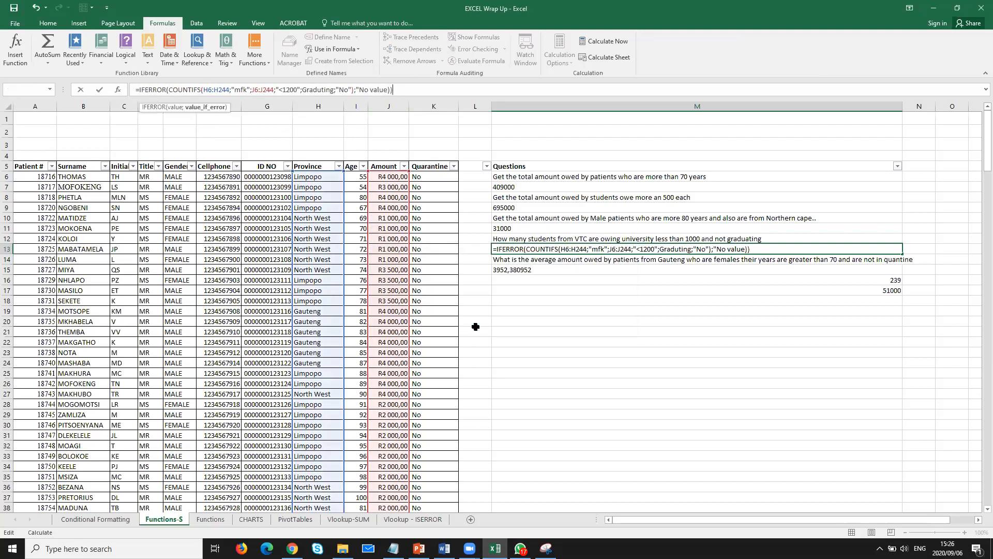
{"action": "key", "text": "Return"}
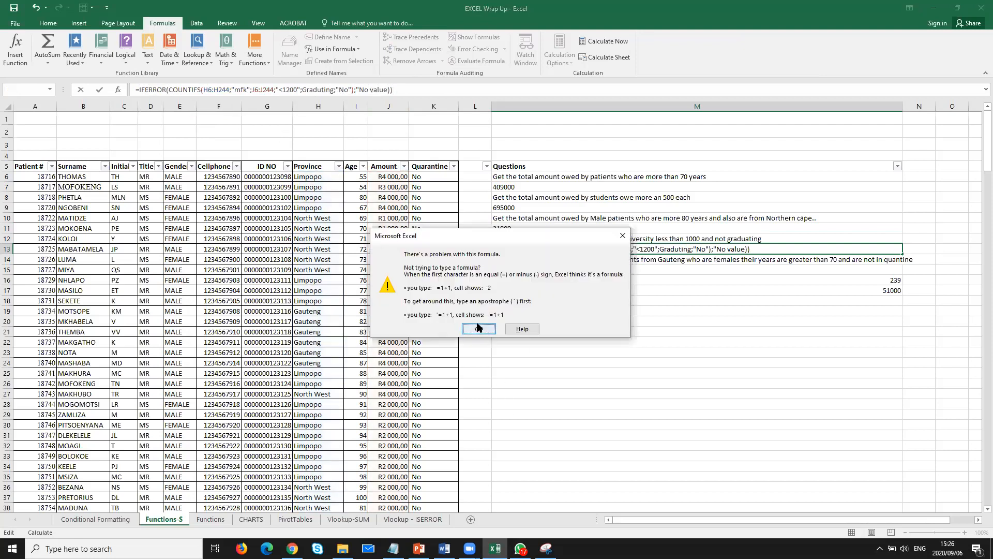
{"action": "left_click", "coordinate": [477, 327]}
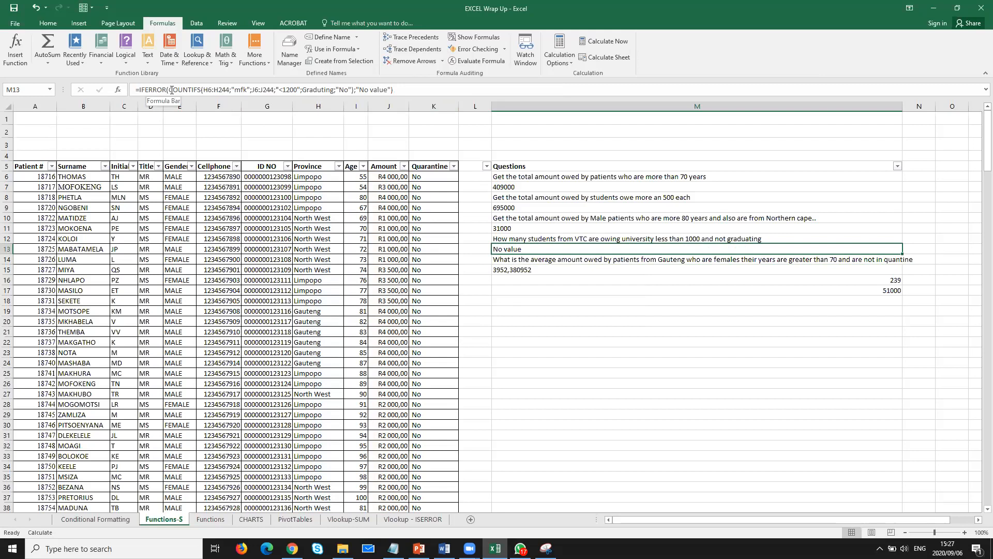
Examine the COUNTIFS value argument and the fallback text inside M13's IFERROR formula, leaving the formula as it is
{"action": "double_click", "coordinate": [520, 252]}
{"action": "left_click", "coordinate": [171, 90]}
{"action": "left_click_drag", "start_coordinate": [170, 90], "coordinate": [351, 90]}
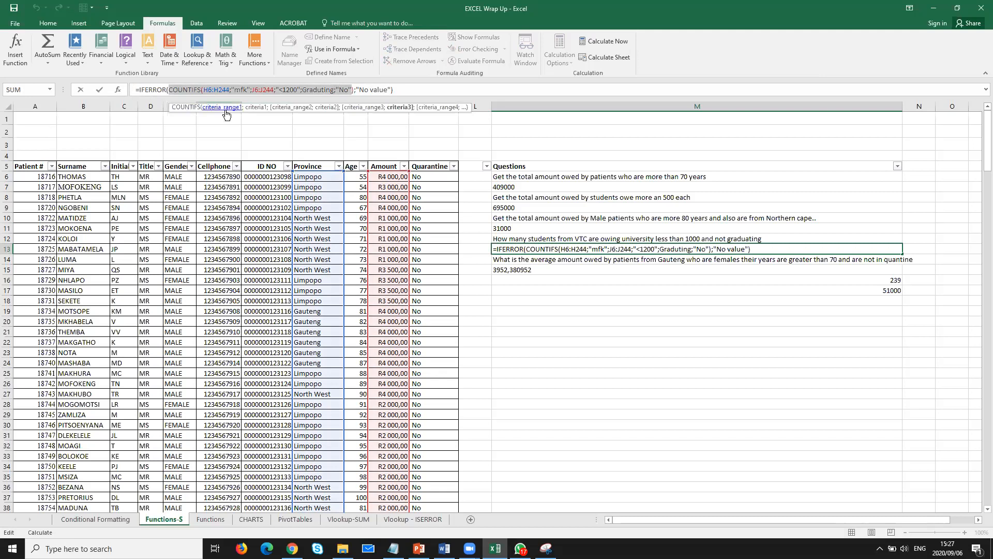
{"action": "left_click", "coordinate": [355, 90]}
{"action": "left_click_drag", "start_coordinate": [355, 91], "coordinate": [317, 90]}
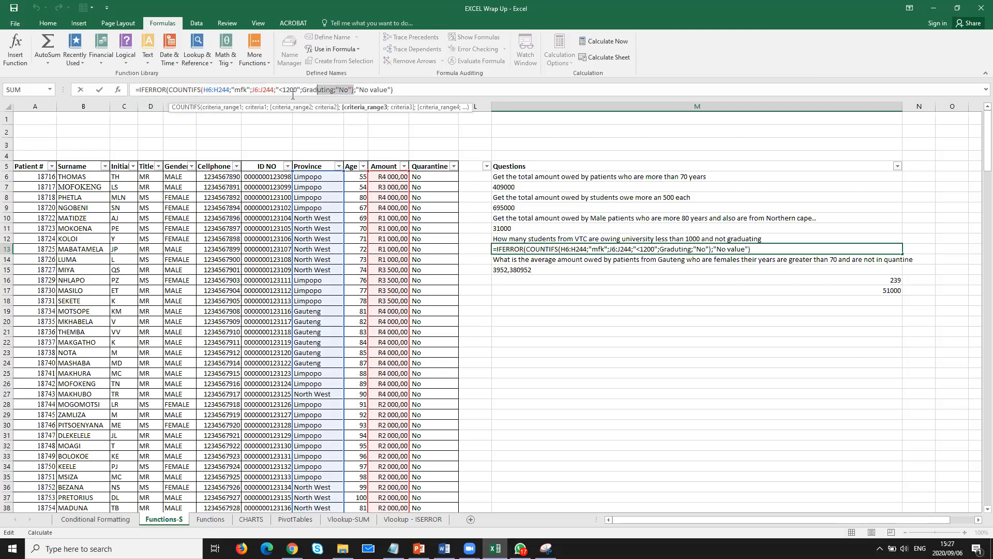
{"action": "left_click", "coordinate": [360, 90]}
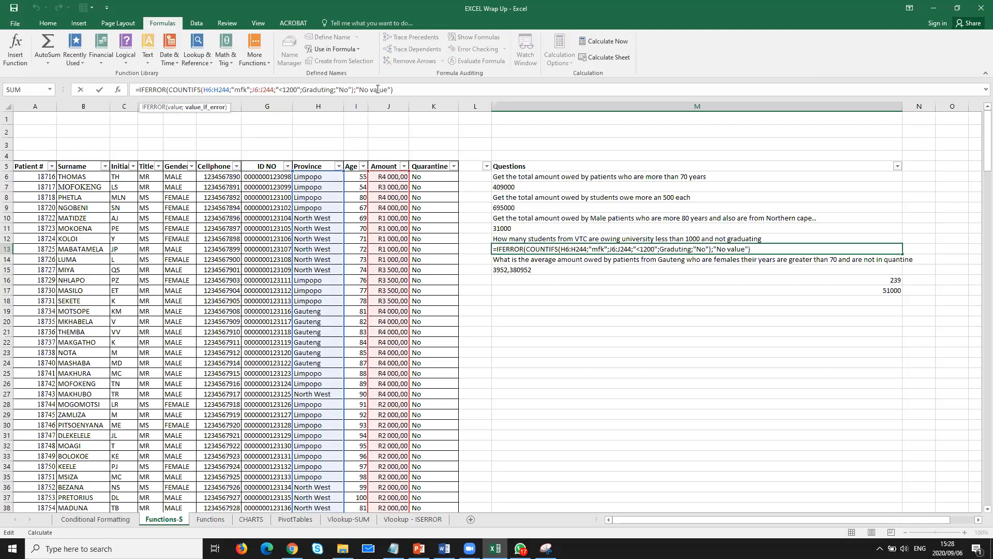
{"action": "left_click", "coordinate": [408, 93]}
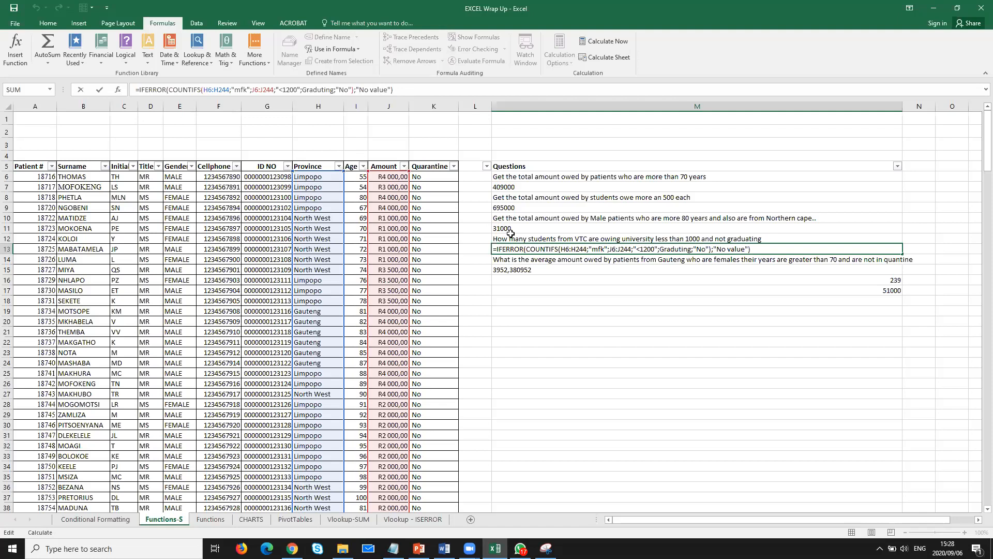
{"action": "key", "text": "Return"}
Examine the average range and criteria pairs of the AVERAGEIFS formula in M15, leaving the formula as it is
{"action": "left_click", "coordinate": [518, 271]}
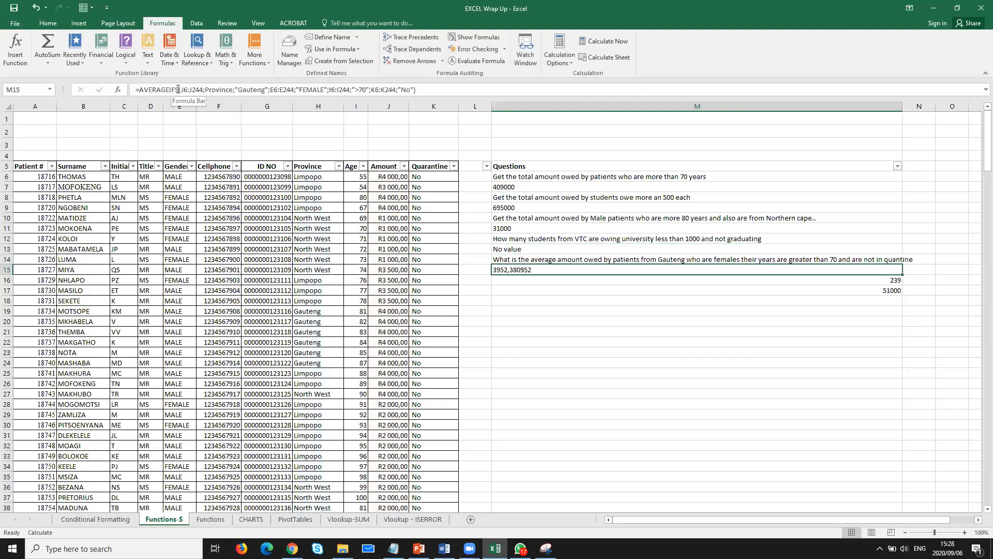
{"action": "left_click", "coordinate": [252, 88]}
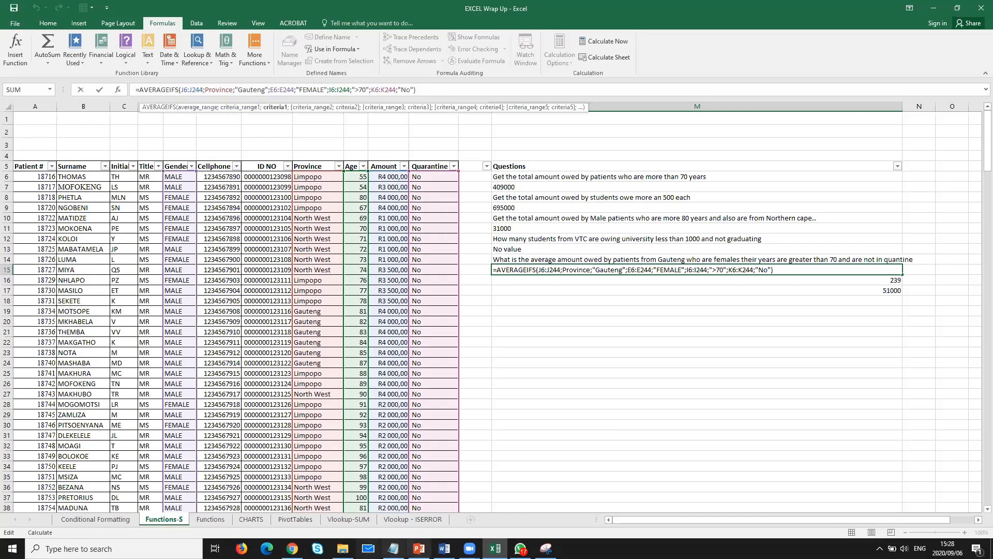
{"action": "left_click", "coordinate": [469, 548]}
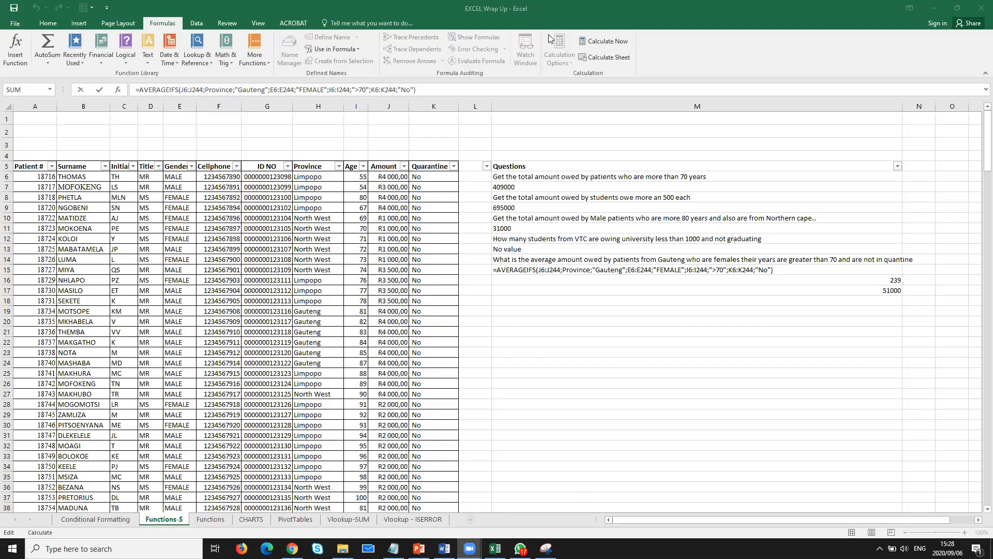
{"action": "left_click", "coordinate": [484, 159]}
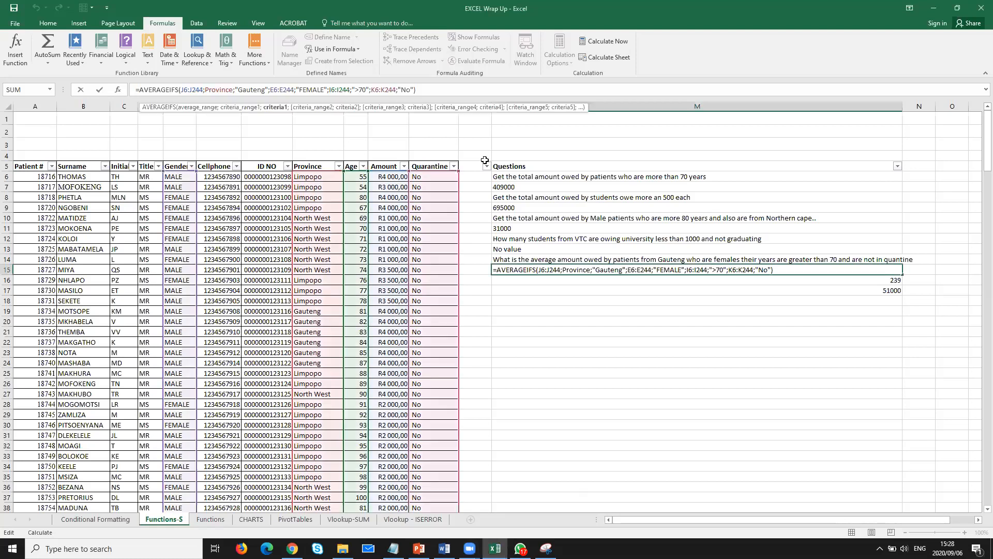
{"action": "left_click", "coordinate": [534, 269]}
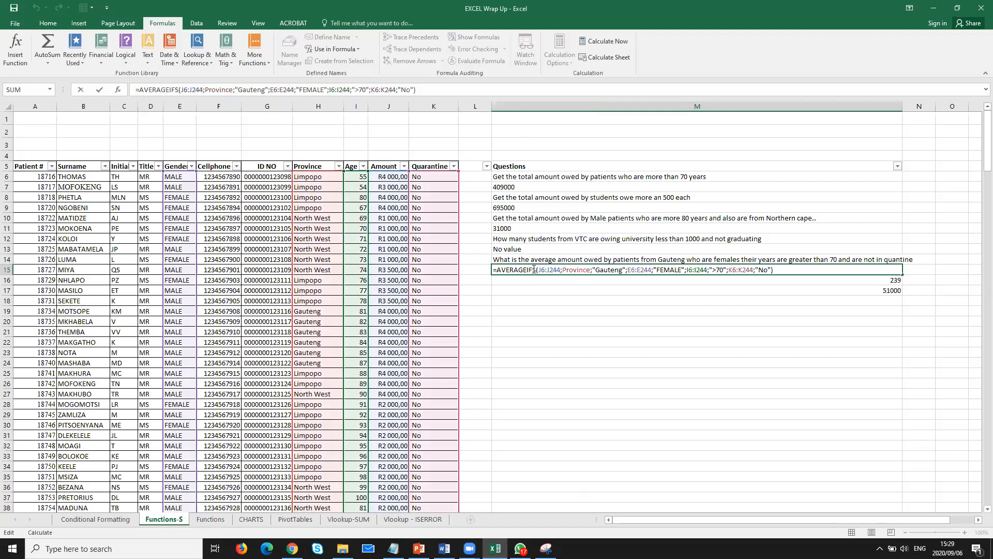
{"action": "left_click", "coordinate": [562, 269]}
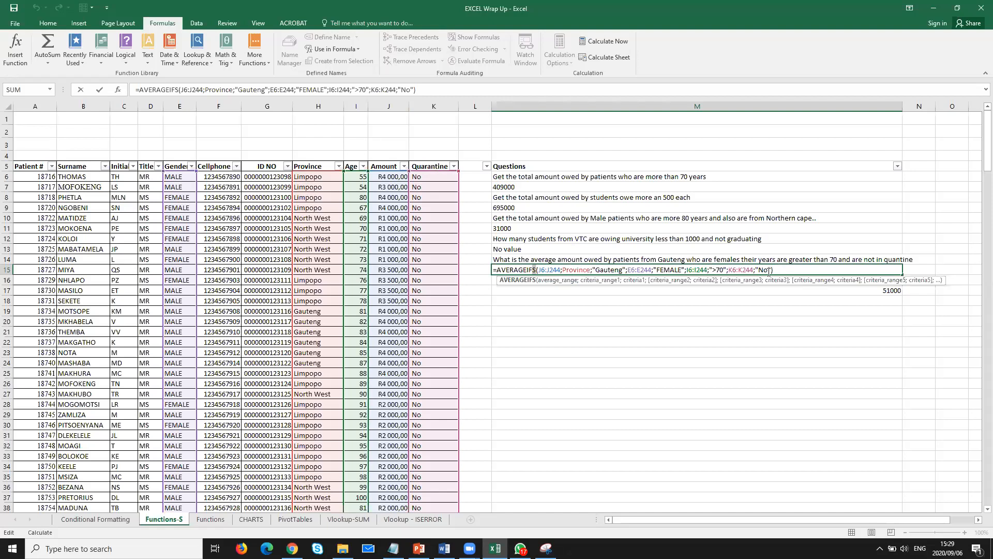
{"action": "key", "text": "Return"}
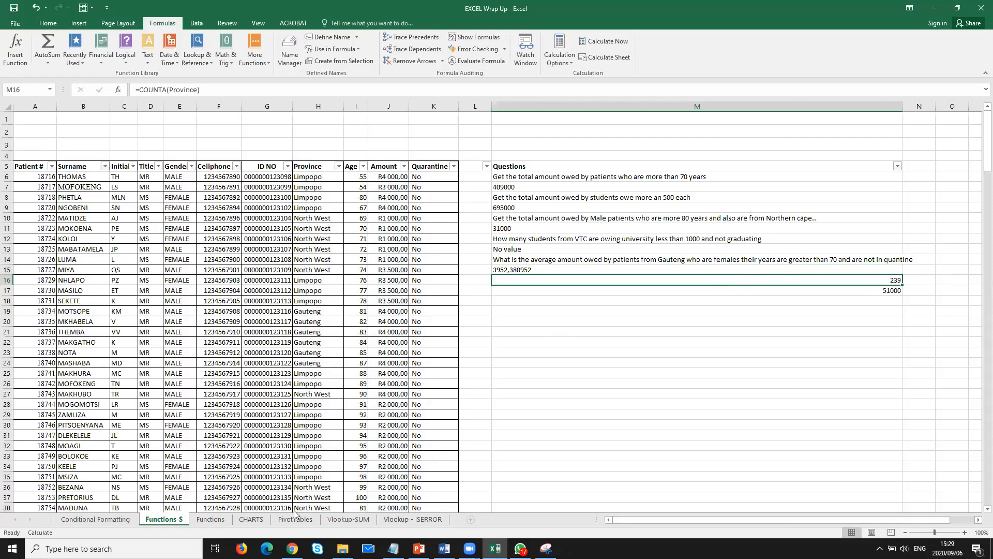
Switch to the Functions sheet and view the formulas in the first Email and Concatenate cells, N6 and M6
{"action": "left_click", "coordinate": [215, 521]}
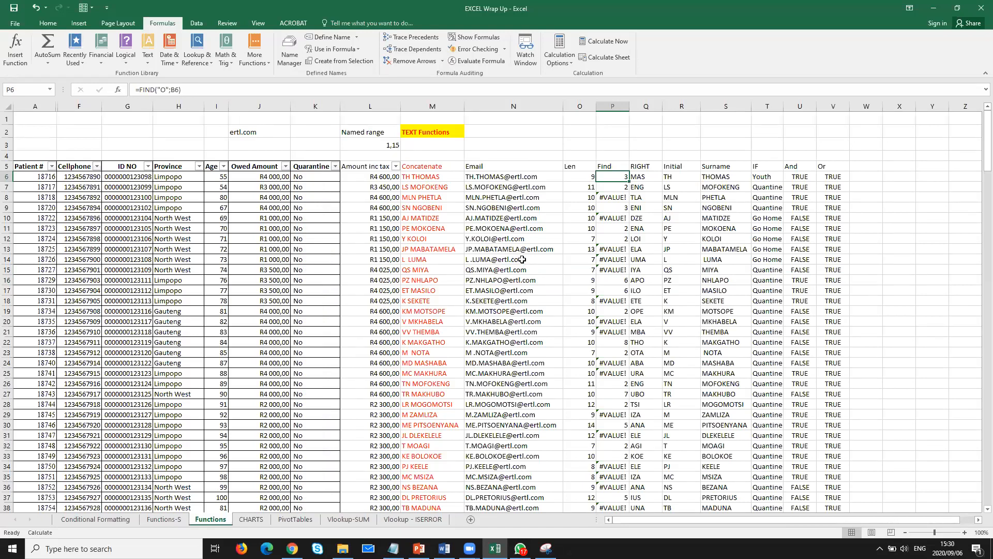
{"action": "left_click", "coordinate": [481, 175]}
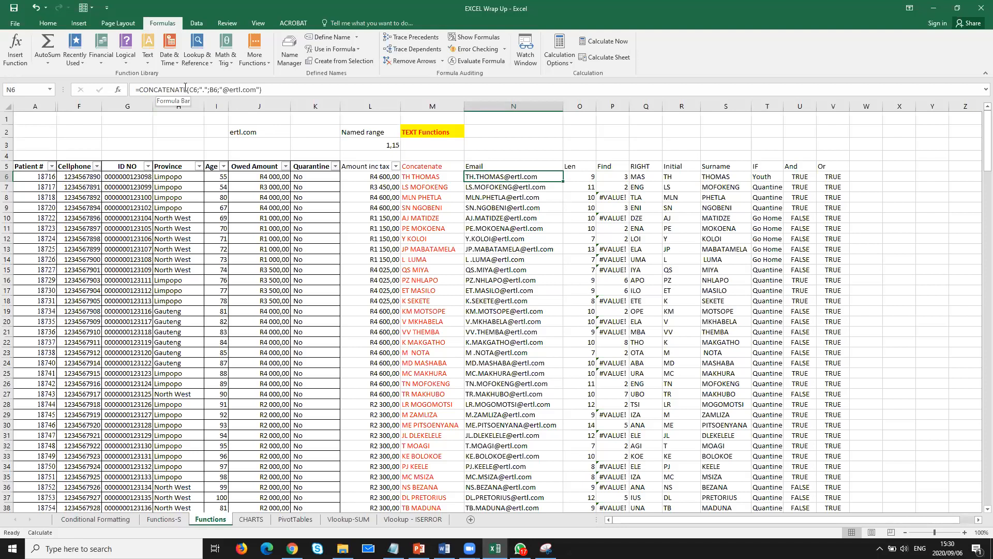
{"action": "left_click", "coordinate": [416, 176]}
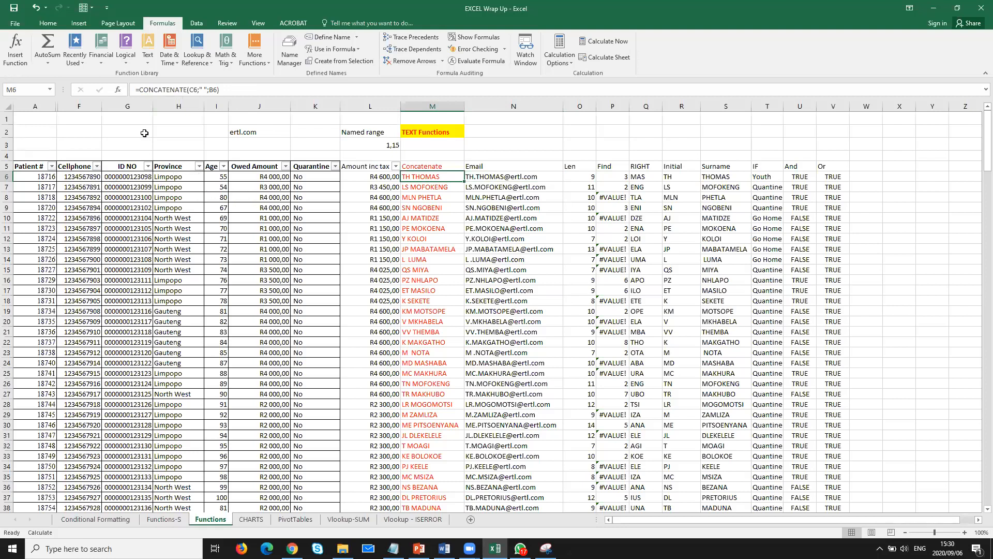
Unhide columns B through E between the Patient # and Cellphone columns
{"action": "double_click", "coordinate": [59, 107]}
{"action": "double_click", "coordinate": [58, 107]}
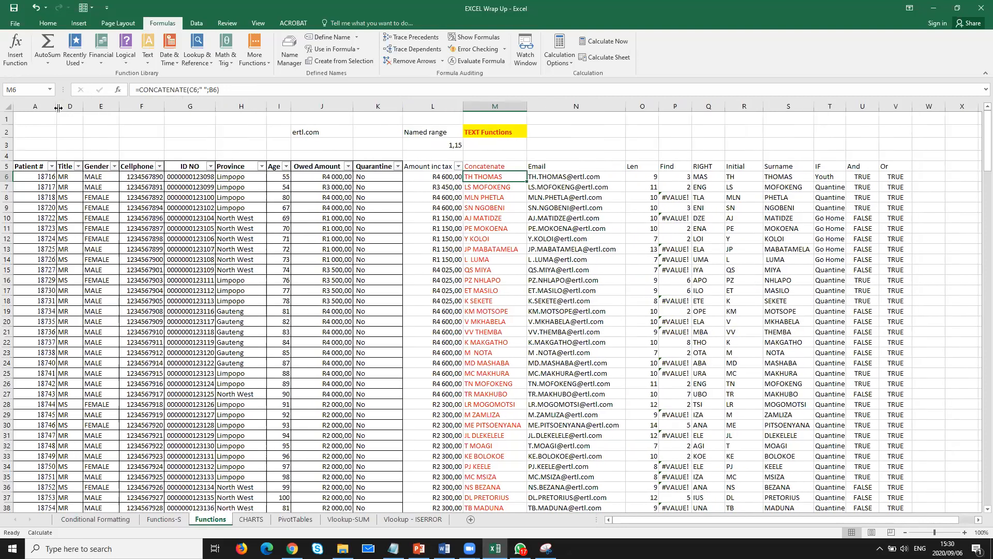
{"action": "double_click", "coordinate": [59, 107]}
{"action": "double_click", "coordinate": [58, 107]}
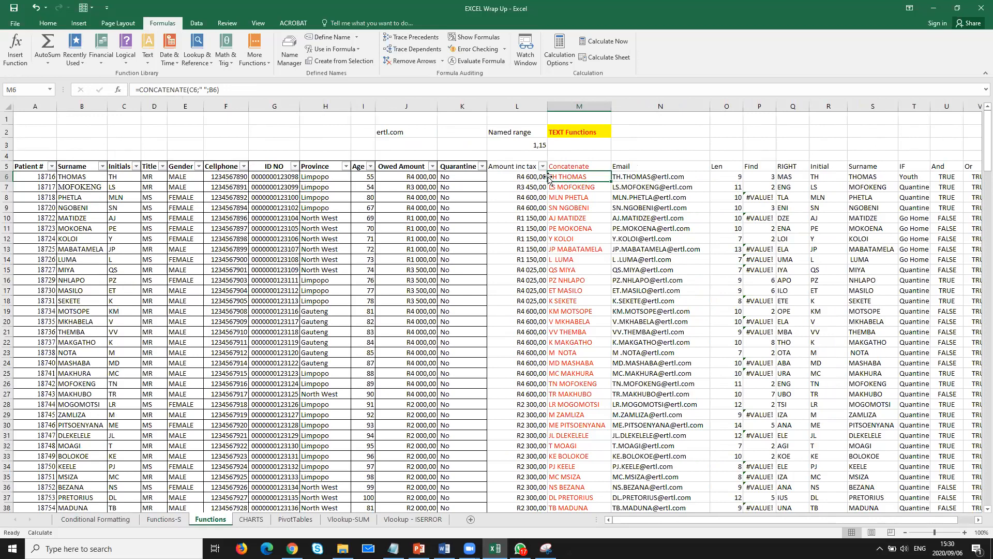
Examine the CONCATENATE arguments in M6, including the space separator, and view the Email formula in N6
{"action": "double_click", "coordinate": [156, 90]}
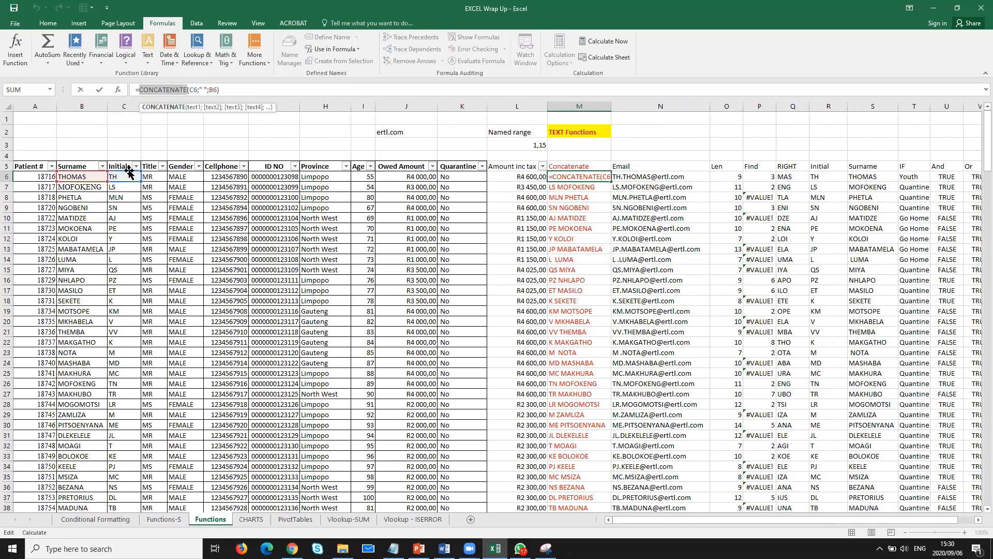
{"action": "left_click", "coordinate": [203, 89]}
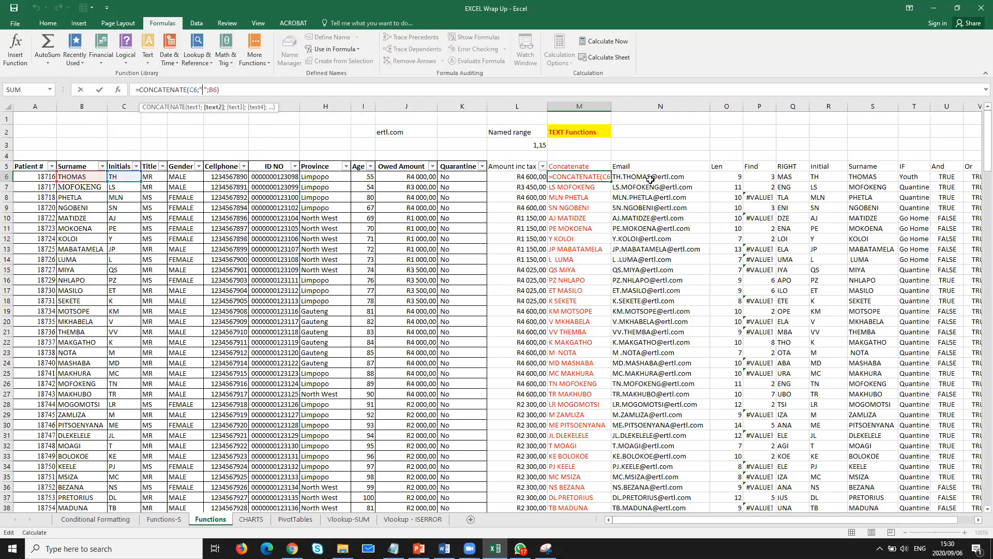
{"action": "key", "text": "Return"}
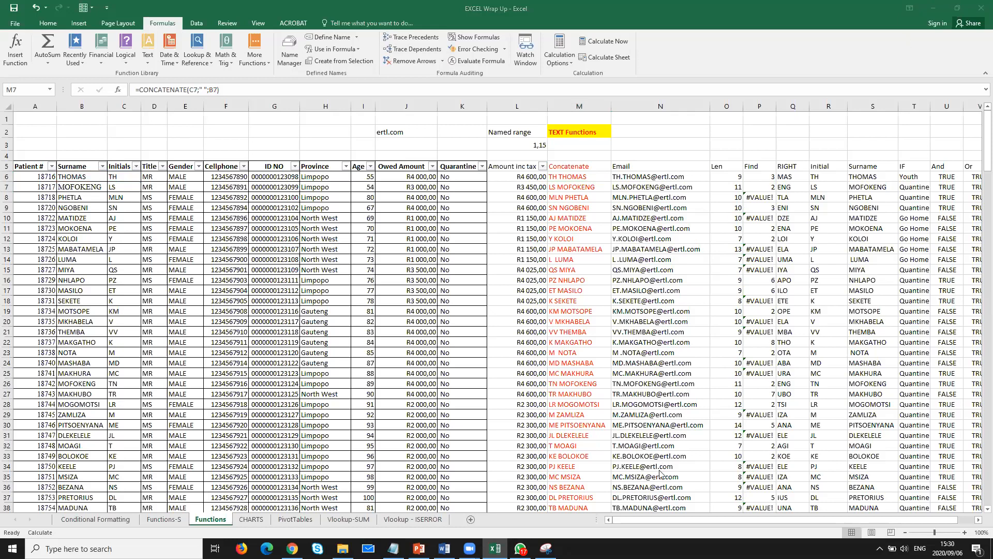
{"action": "left_click_drag", "start_coordinate": [702, 519], "coordinate": [777, 524]}
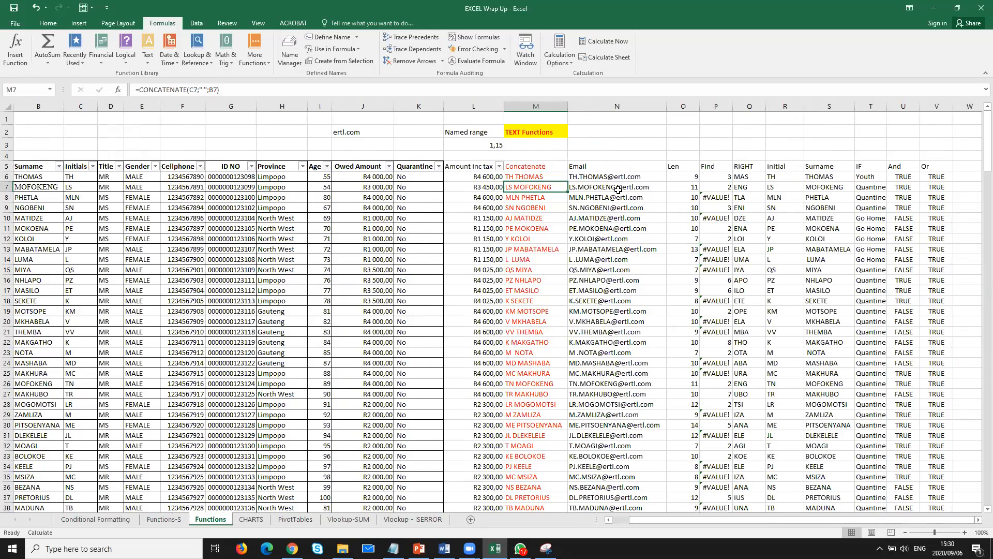
{"action": "left_click", "coordinate": [606, 178]}
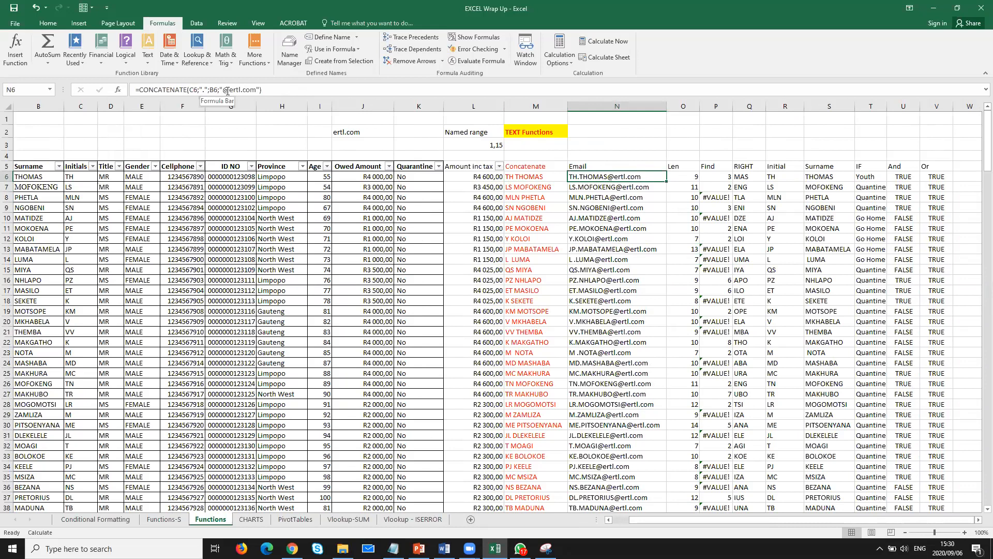
Go through the Len, Find and RIGHT column headings and view the LEN formula in O6
{"action": "left_click", "coordinate": [677, 166]}
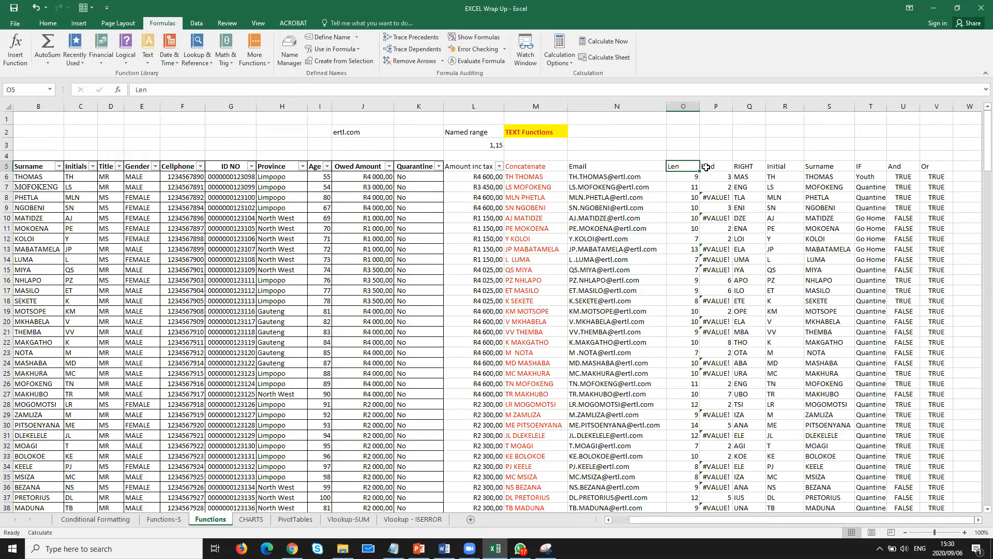
{"action": "key", "text": "Right"}
{"action": "key", "text": "Right"}
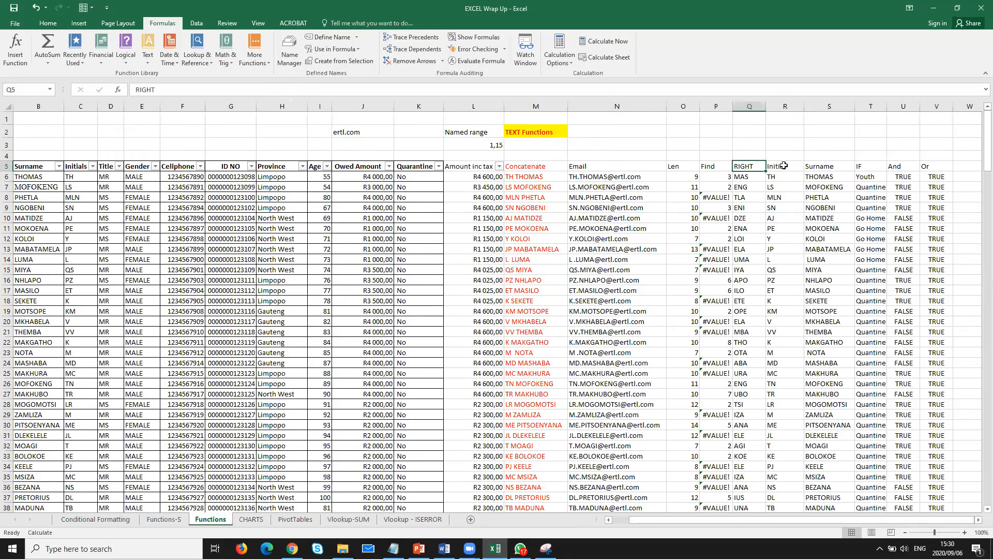
{"action": "left_click", "coordinate": [672, 166]}
{"action": "left_click", "coordinate": [676, 177]}
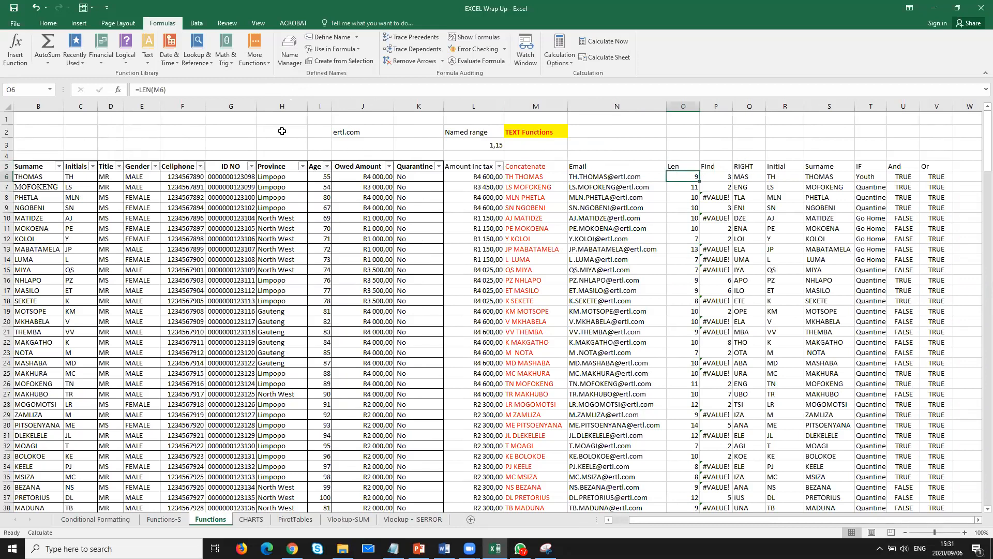
Clear the LEN formula from cell O6
{"action": "left_click_drag", "start_coordinate": [166, 90], "coordinate": [132, 89]}
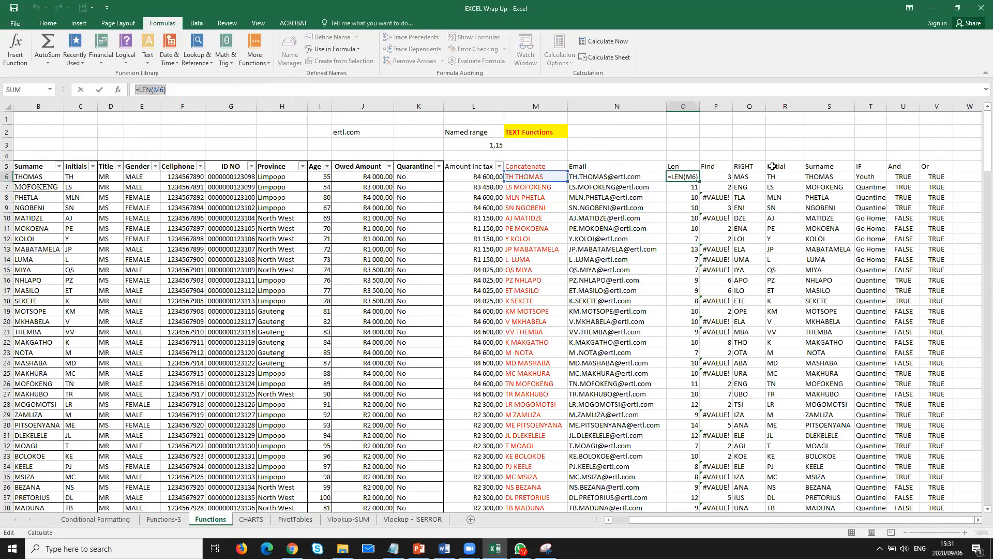
{"action": "key", "text": "BackSpace"}
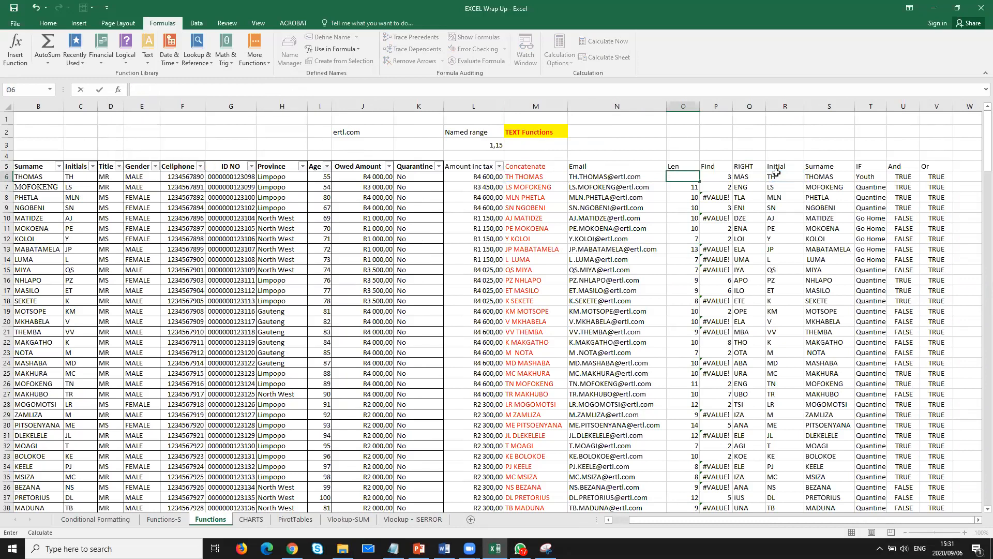
{"action": "key", "text": "Return"}
Examine the Surname formulas in S6 and S7 and the FIND part of the Initial formula in R6
{"action": "left_click", "coordinate": [813, 177]}
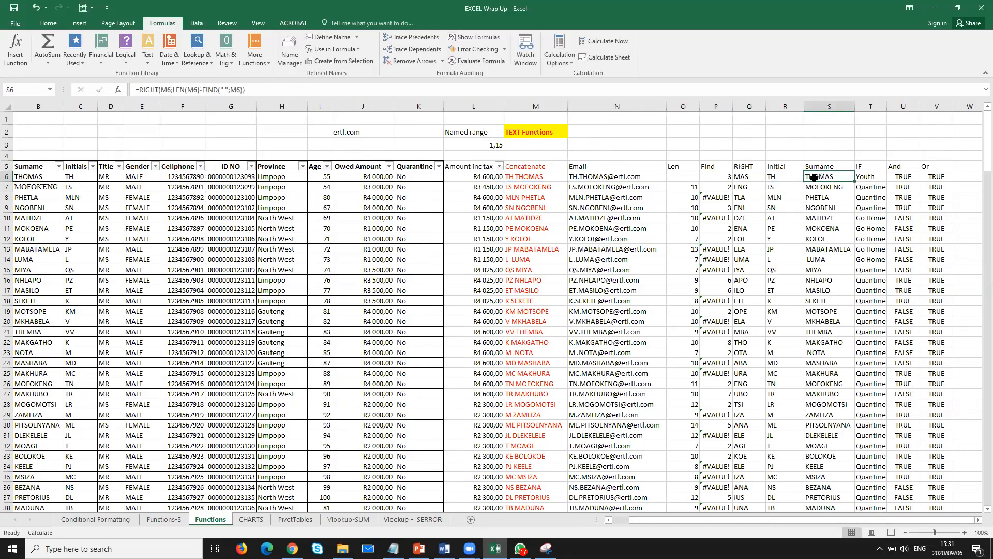
{"action": "left_click", "coordinate": [782, 176]}
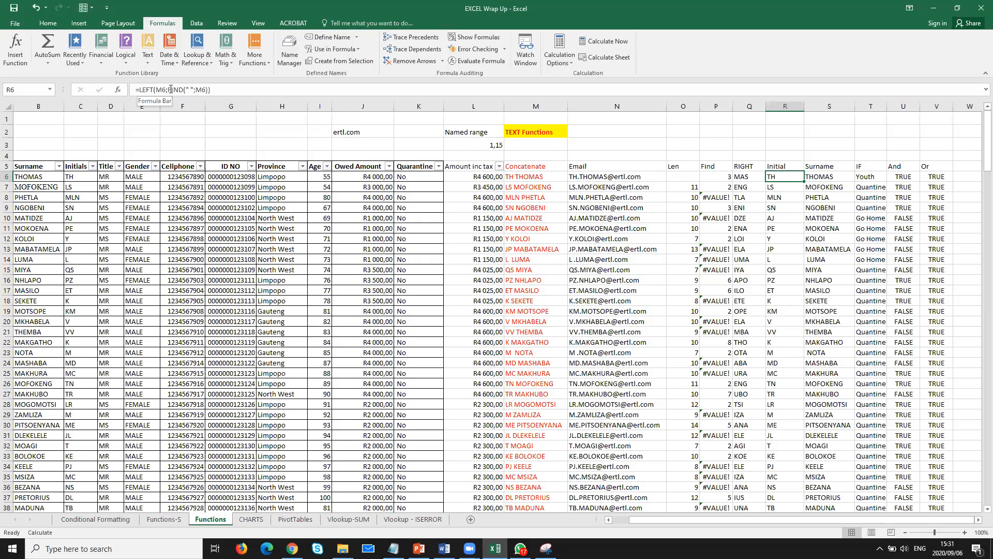
{"action": "left_click_drag", "start_coordinate": [168, 90], "coordinate": [201, 89]}
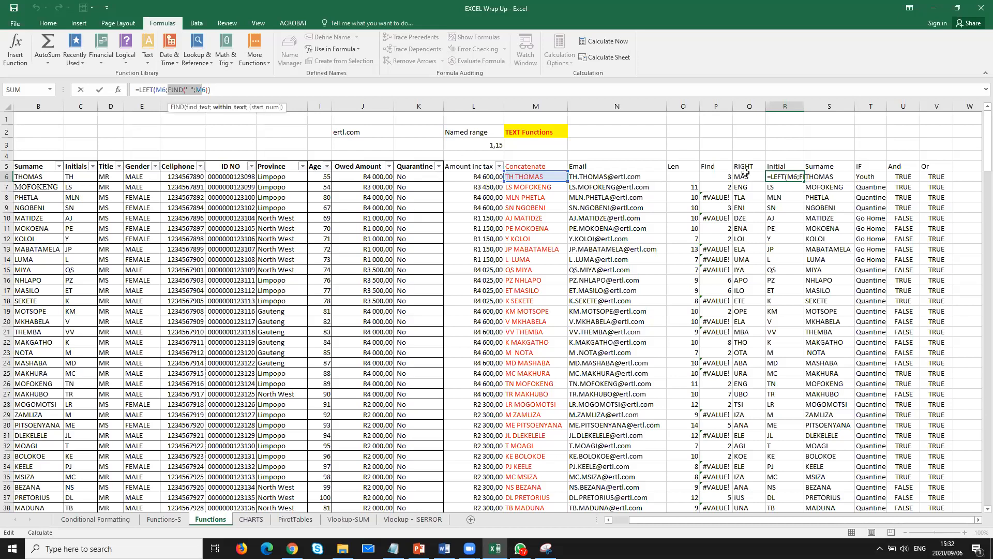
{"action": "key", "text": "Return"}
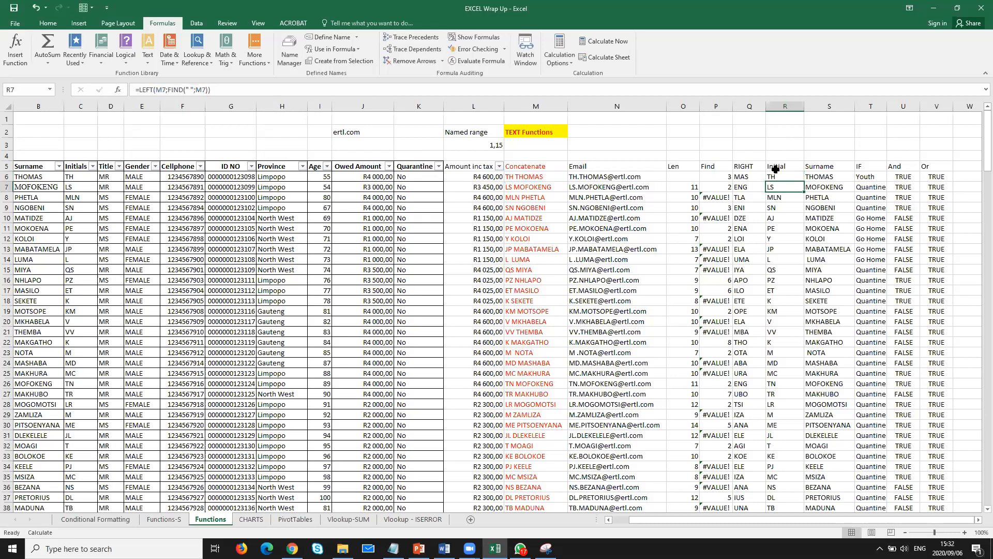
{"action": "left_click", "coordinate": [818, 177]}
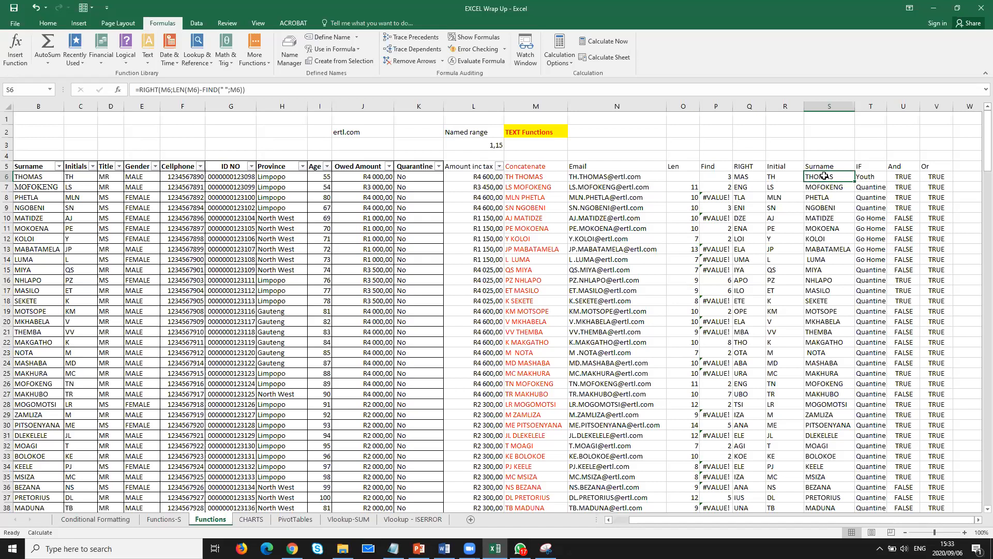
{"action": "key", "text": "Down"}
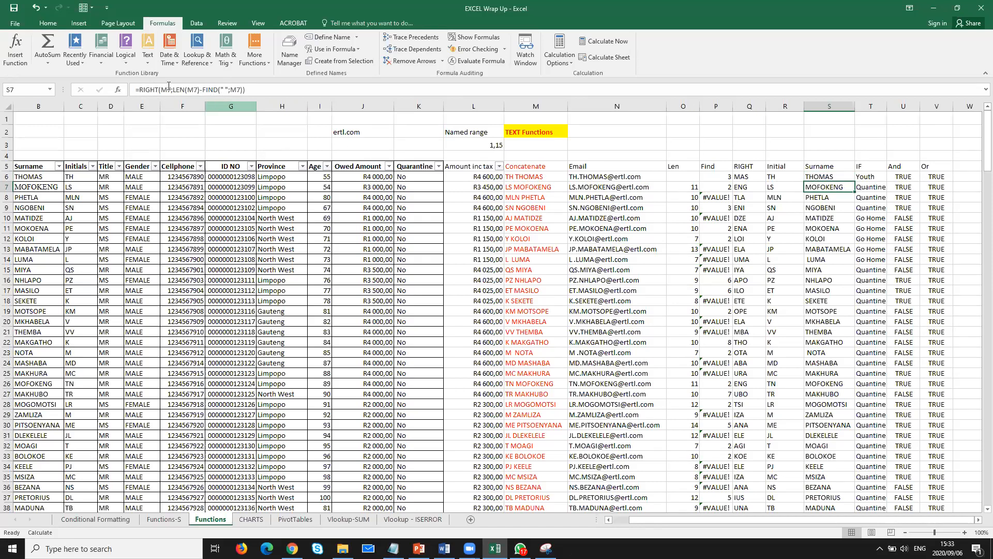
Switch to the CHARTS sheet and show the list of chart elements for the May bar chart
{"action": "key", "text": "ctrl+Page_Down"}
{"action": "left_click", "coordinate": [719, 158]}
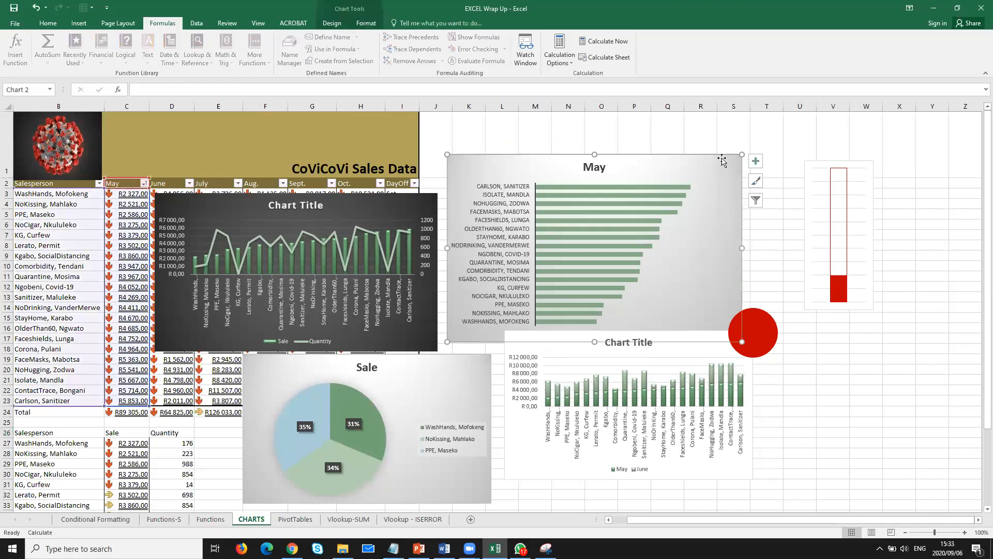
{"action": "left_click", "coordinate": [756, 163]}
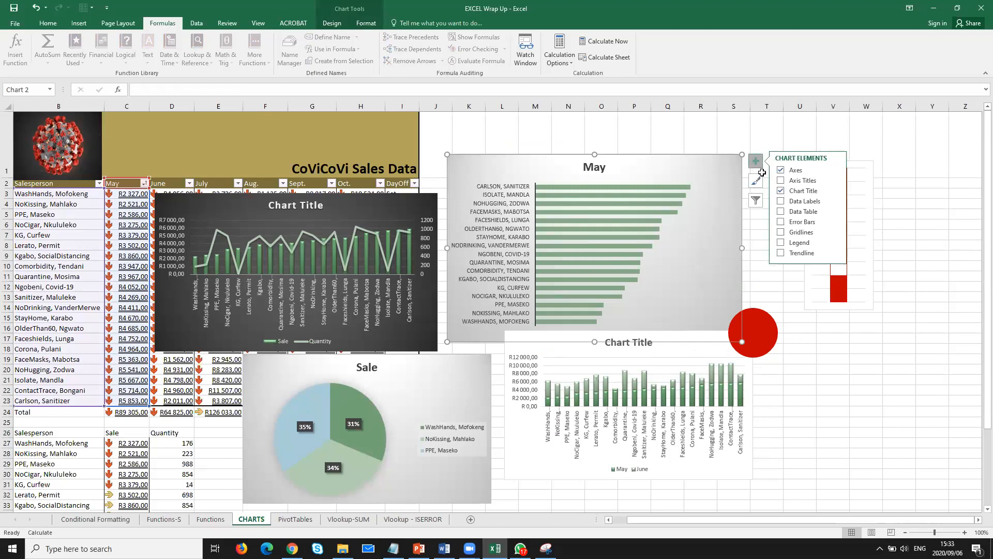
Try data labels, error bars and a data table on the May bar chart, removing each one again
{"action": "left_click", "coordinate": [781, 202]}
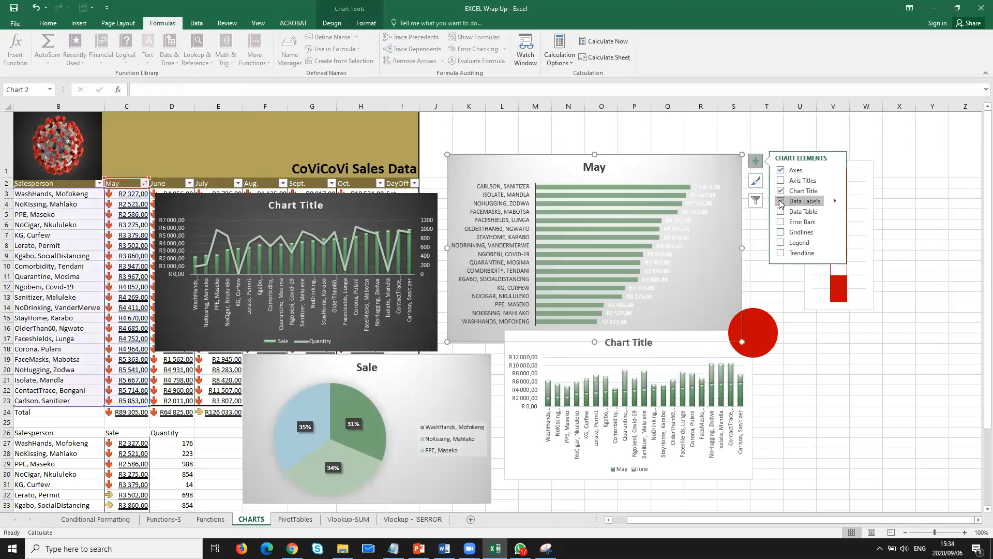
{"action": "left_click", "coordinate": [781, 201]}
{"action": "left_click", "coordinate": [781, 221]}
{"action": "left_click", "coordinate": [782, 222]}
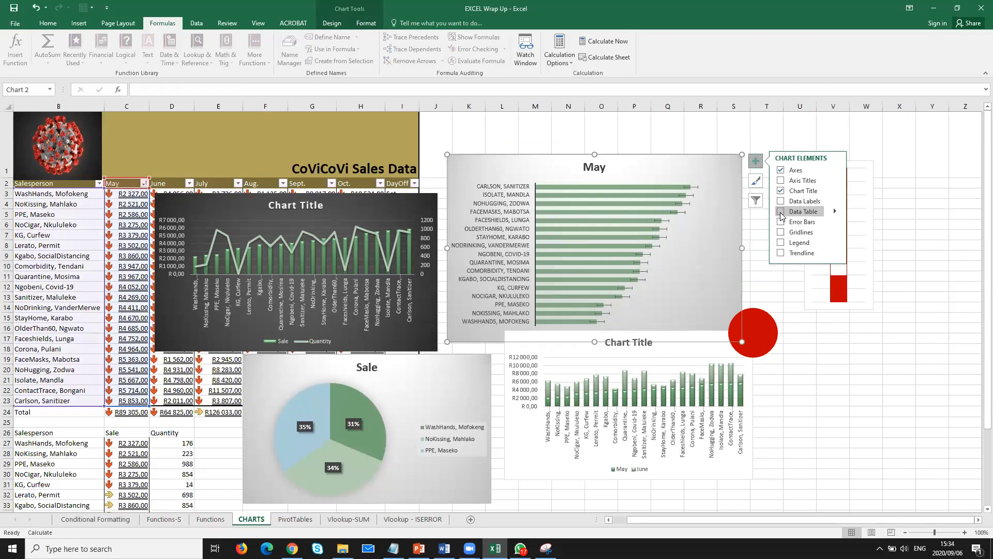
{"action": "left_click", "coordinate": [781, 212]}
{"action": "left_click", "coordinate": [780, 213]}
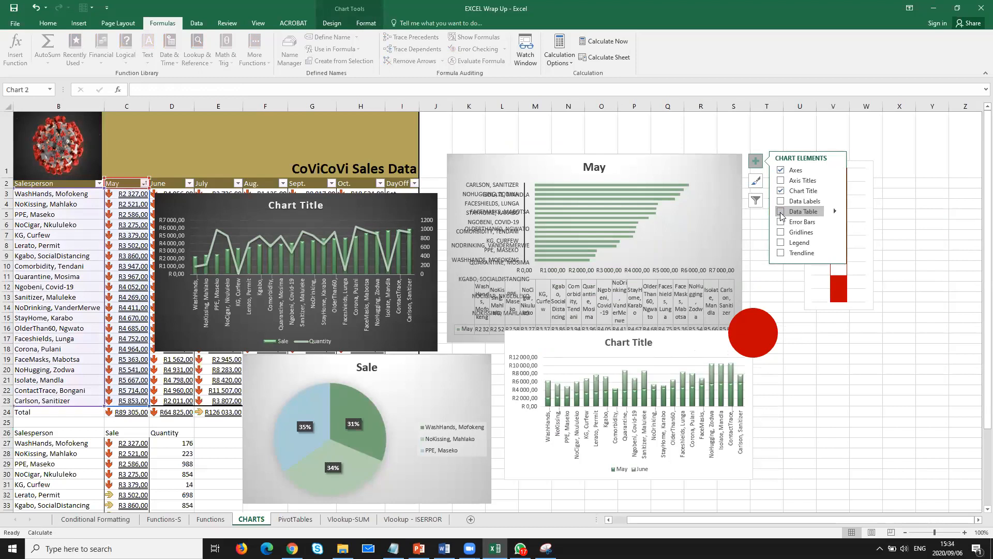
Add axis titles to the May bar chart and open the formatting options of the vertical axis title
{"action": "left_click", "coordinate": [780, 180]}
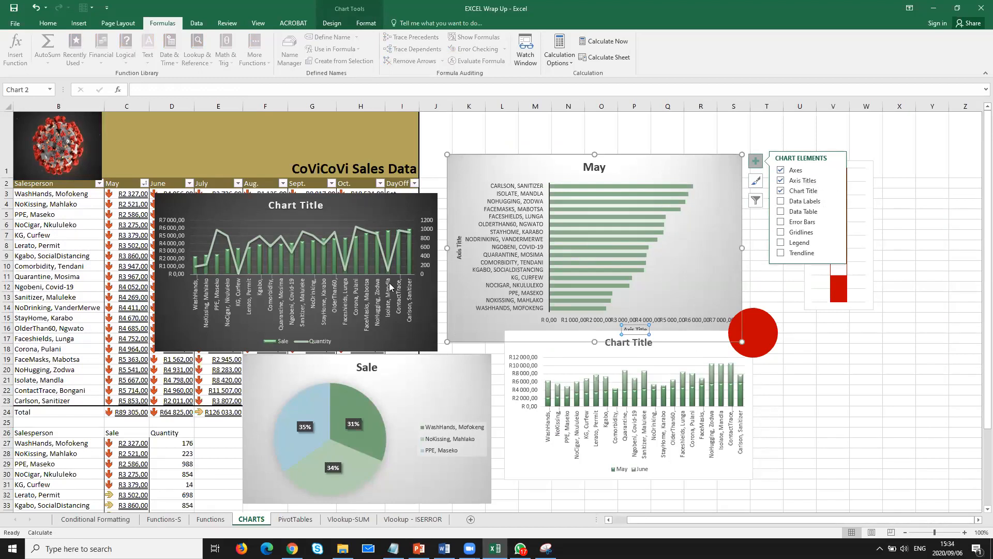
{"action": "double_click", "coordinate": [459, 244]}
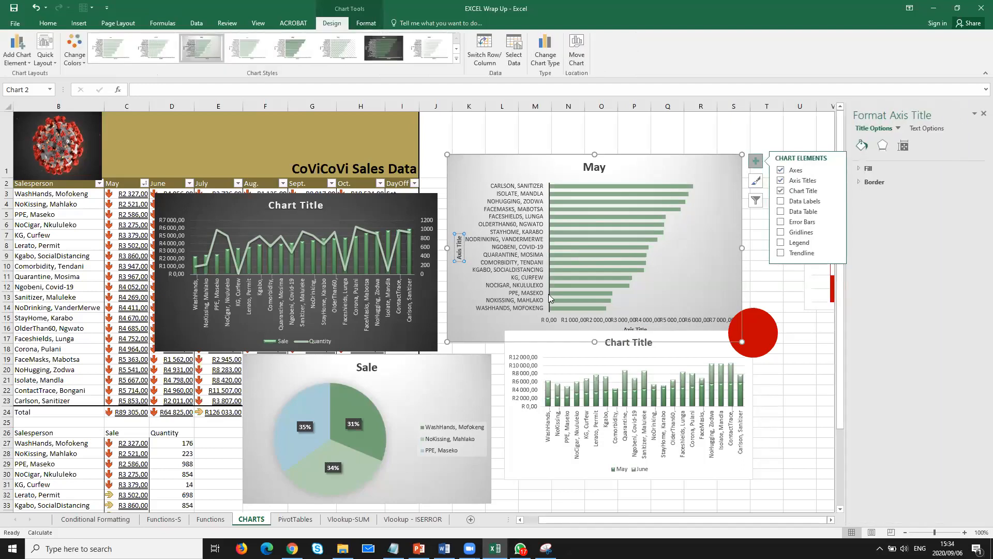
{"action": "mouse_move", "coordinate": [335, 413]}
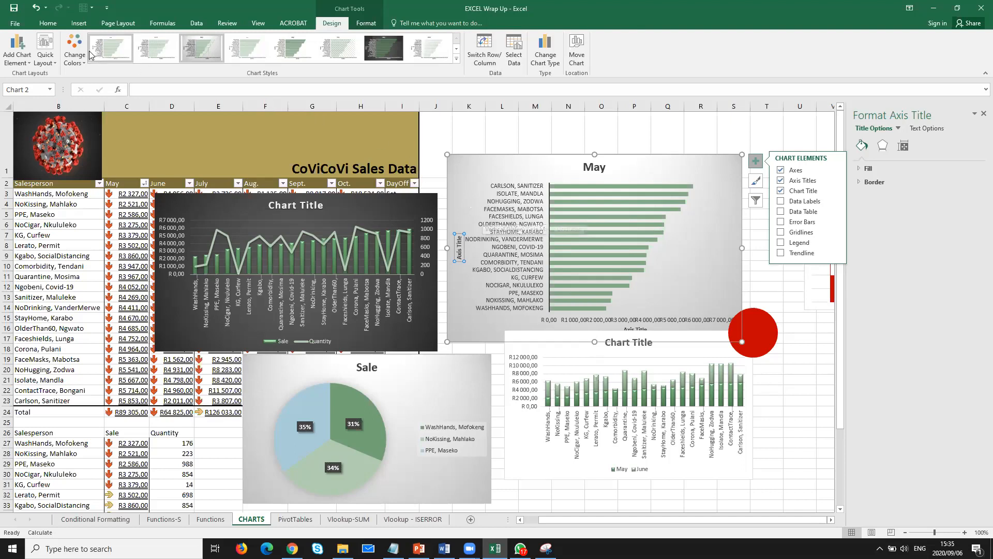
Recolour the May bar chart with the fourth Colorful palette and apply the chart style with the dark background
{"action": "left_click", "coordinate": [81, 63]}
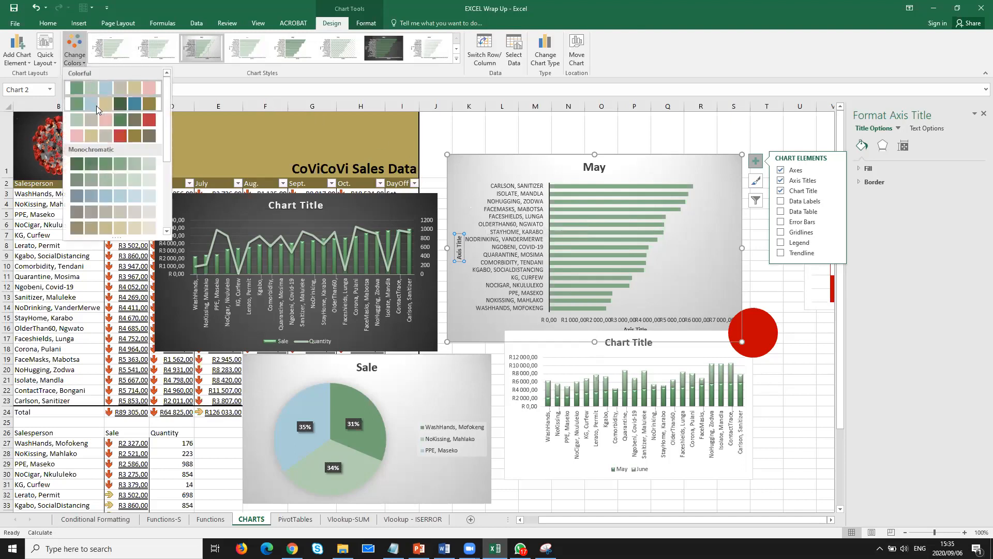
{"action": "left_click", "coordinate": [101, 137]}
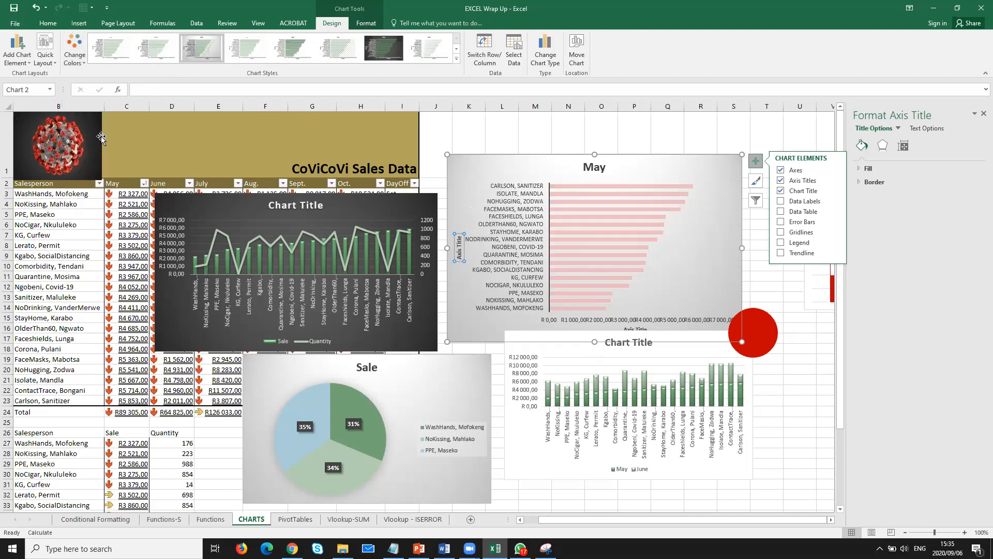
{"action": "left_click", "coordinate": [84, 64]}
{"action": "left_click", "coordinate": [75, 56]}
{"action": "left_click", "coordinate": [375, 46]}
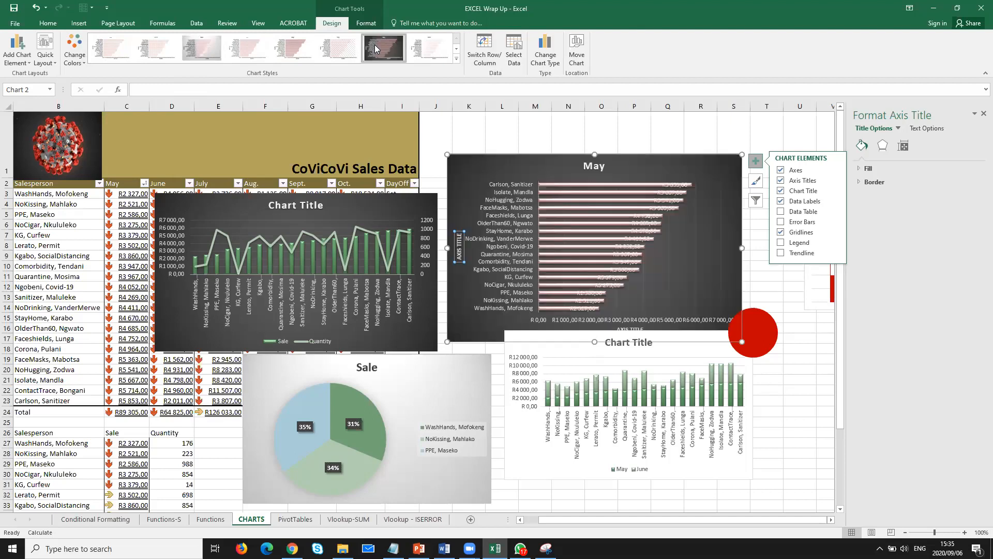
Try the chart style with the solid pink background on the May chart and undo it
{"action": "left_click", "coordinate": [457, 49]}
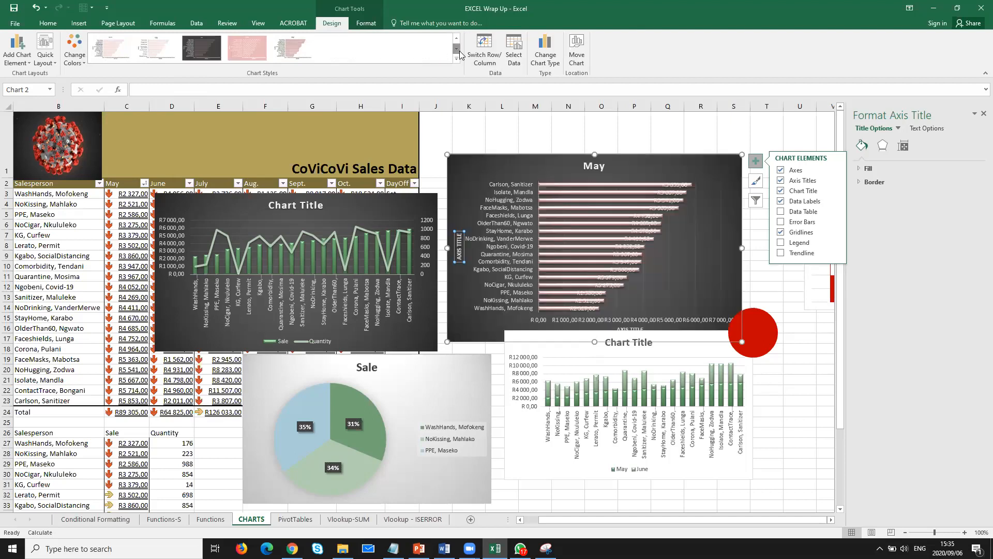
{"action": "left_click", "coordinate": [256, 48]}
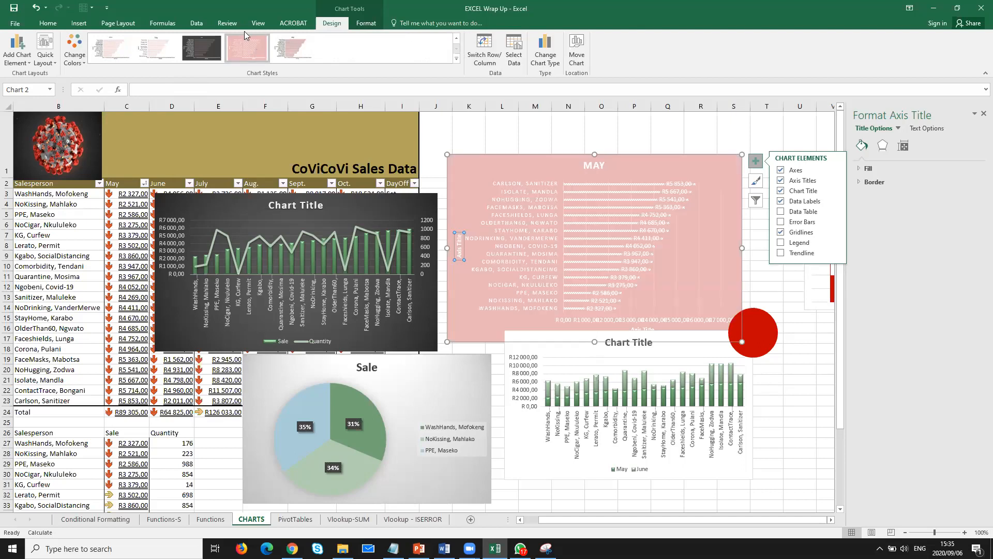
{"action": "left_click", "coordinate": [37, 9]}
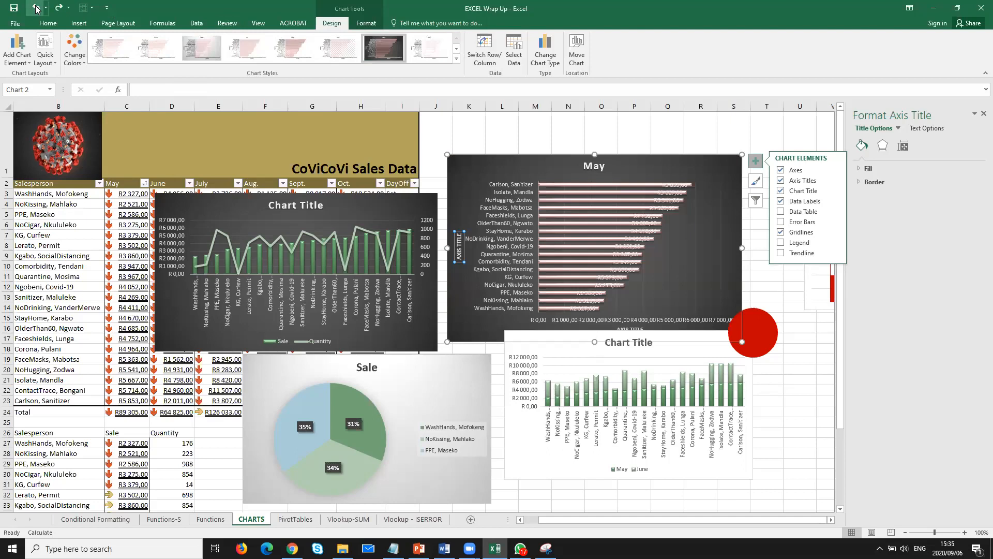
View the available chart types for the May chart without changing it, and try swapping its rows and columns and back
{"action": "left_click", "coordinate": [541, 44]}
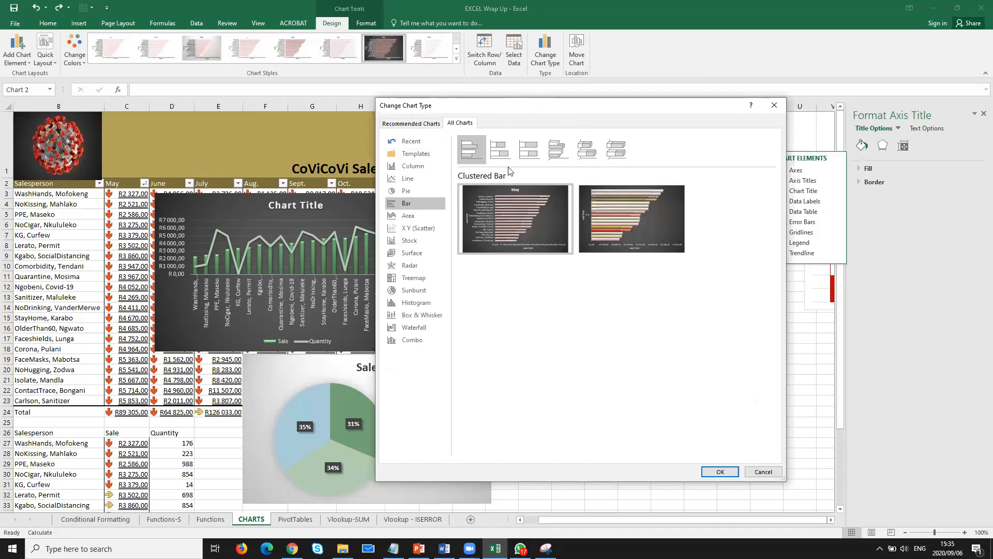
{"action": "left_click", "coordinate": [761, 471]}
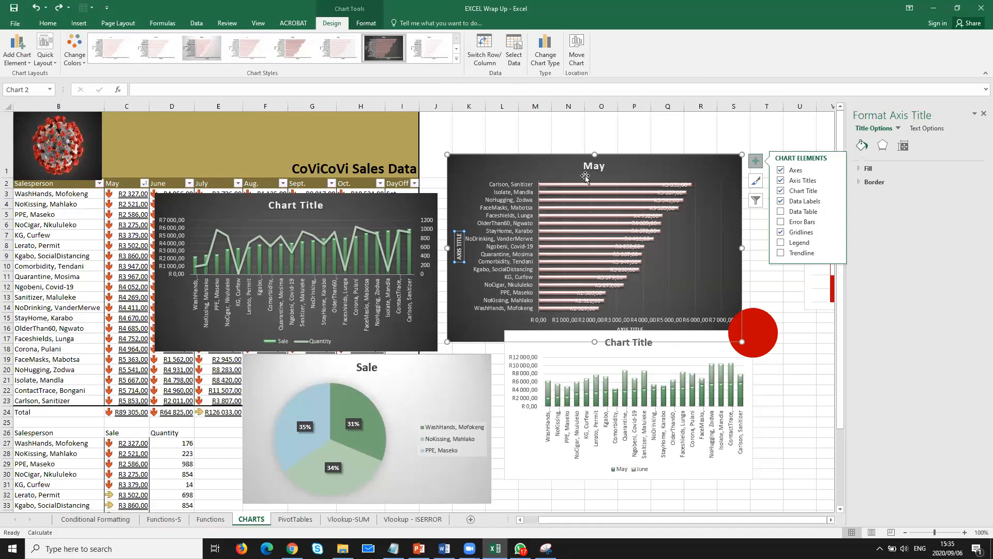
{"action": "left_click", "coordinate": [490, 61]}
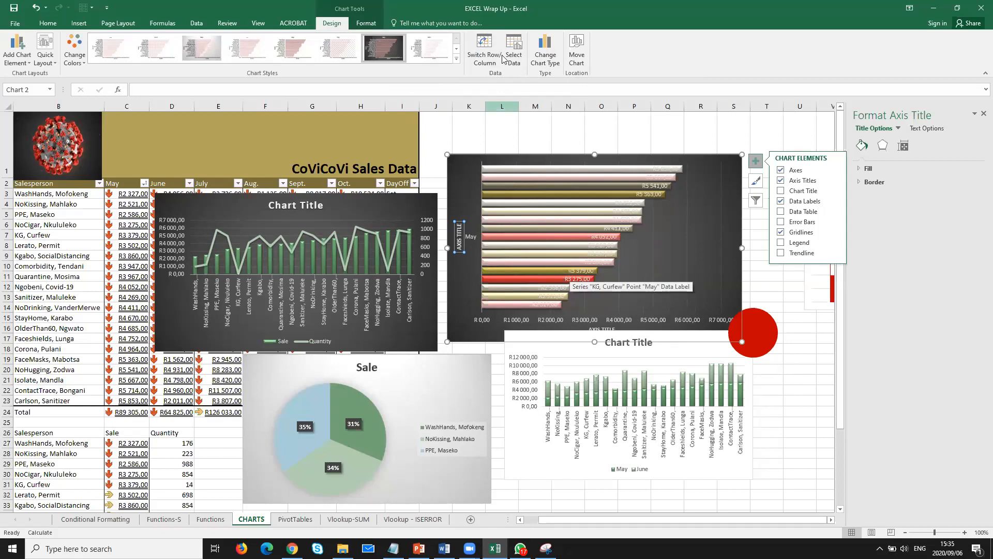
{"action": "left_click", "coordinate": [485, 46]}
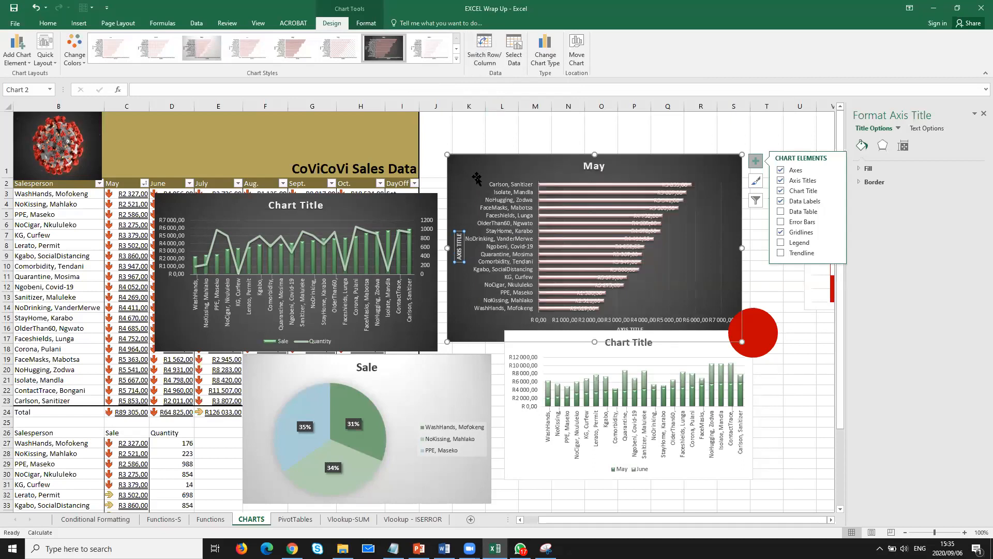
{"action": "mouse_move", "coordinate": [546, 235]}
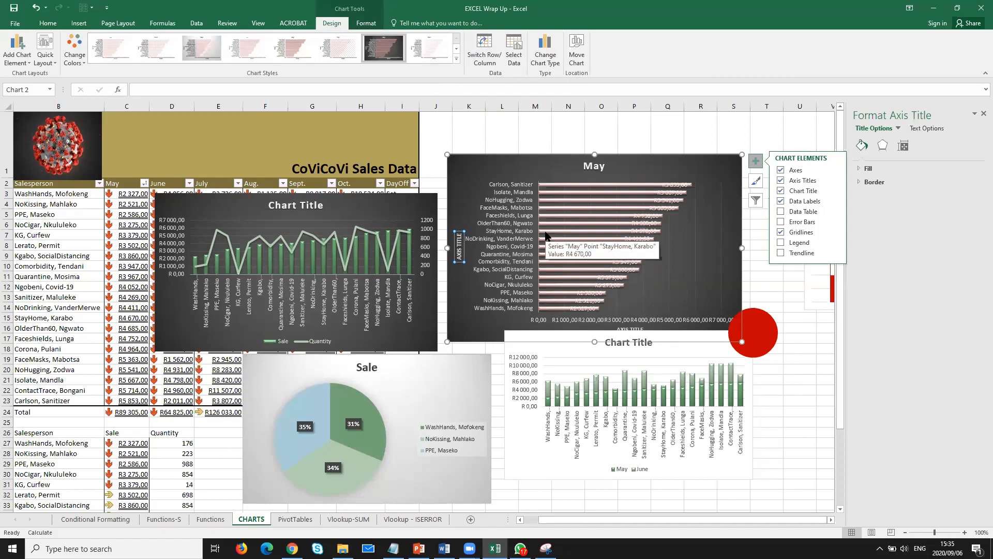
{"action": "left_click", "coordinate": [457, 24]}
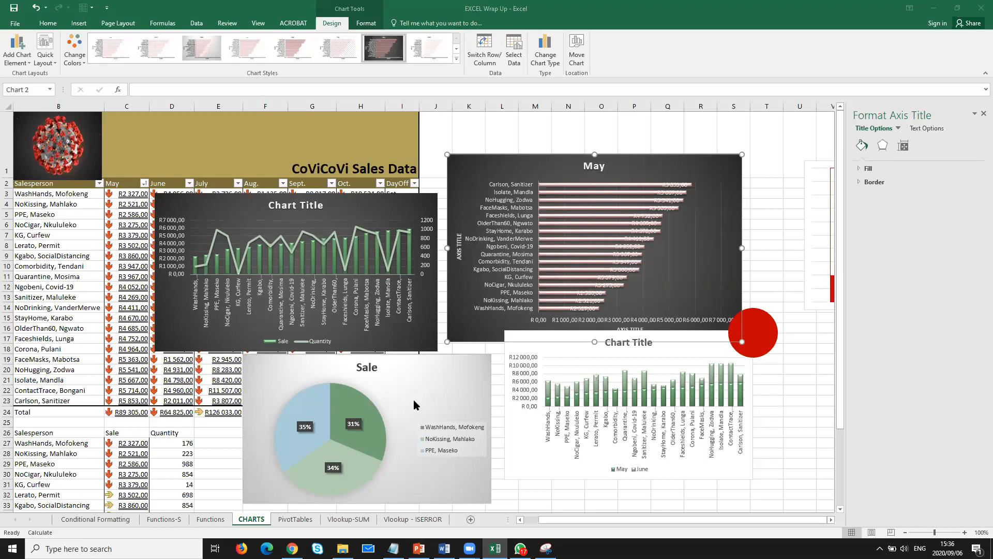
Switch to the PivotTables sheet and reposition the Count of Age chart beside the pivot table
{"action": "left_click", "coordinate": [295, 520]}
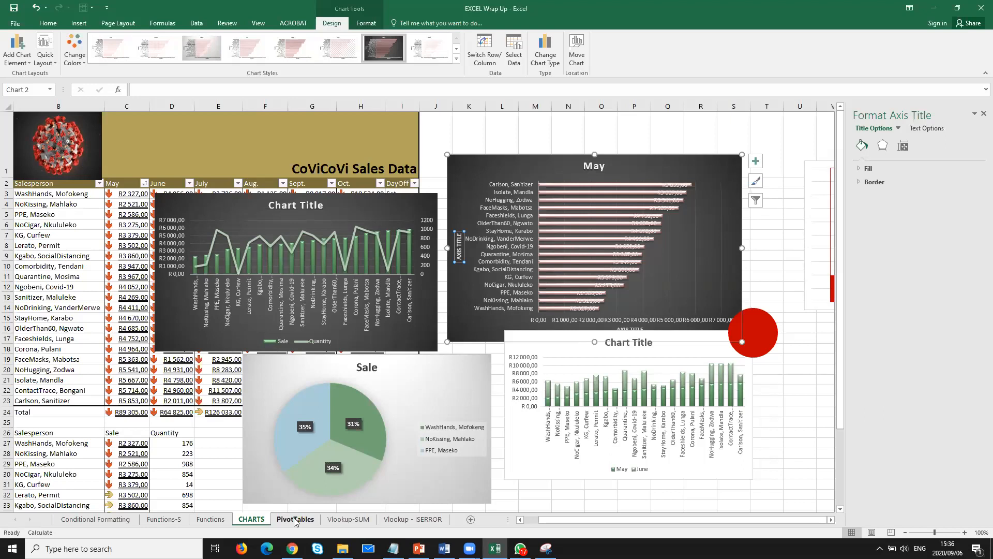
{"action": "left_click", "coordinate": [295, 520]}
{"action": "left_click_drag", "start_coordinate": [410, 229], "coordinate": [455, 169]}
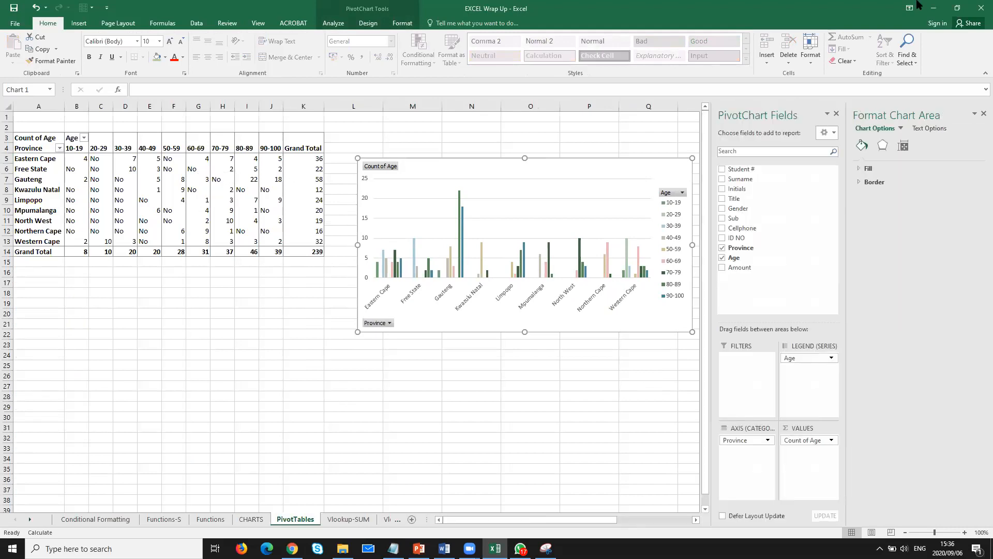
{"action": "left_click", "coordinate": [905, 22]}
Add the Gender field to the pivot chart's axis categories and place it above Province
{"action": "left_click", "coordinate": [774, 209]}
{"action": "left_click_drag", "start_coordinate": [756, 211], "coordinate": [746, 463]}
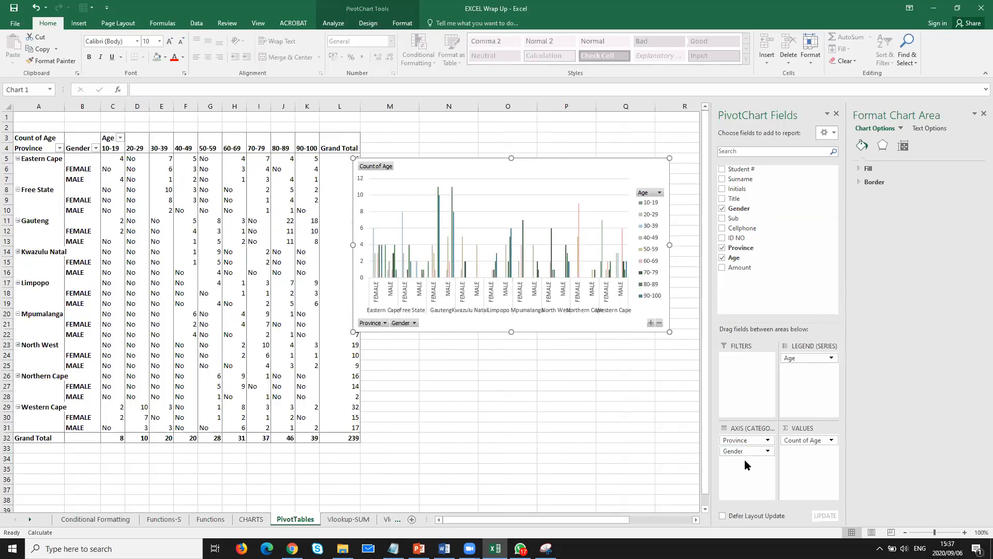
{"action": "left_click_drag", "start_coordinate": [737, 440], "coordinate": [737, 459]}
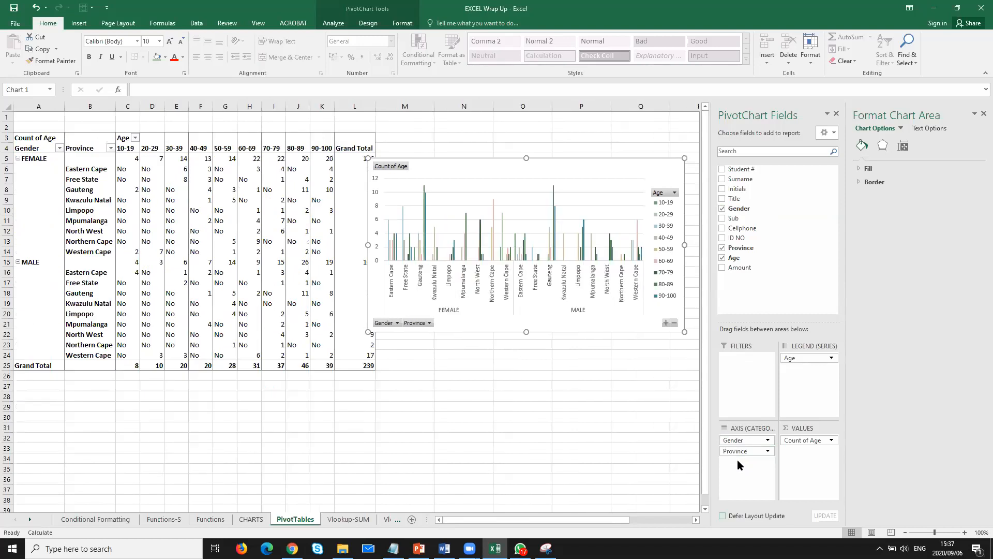
Move Gender to the legend and Age above Province on the axis, and swap the pivot chart's rows and columns
{"action": "left_click_drag", "start_coordinate": [734, 440], "coordinate": [796, 394]}
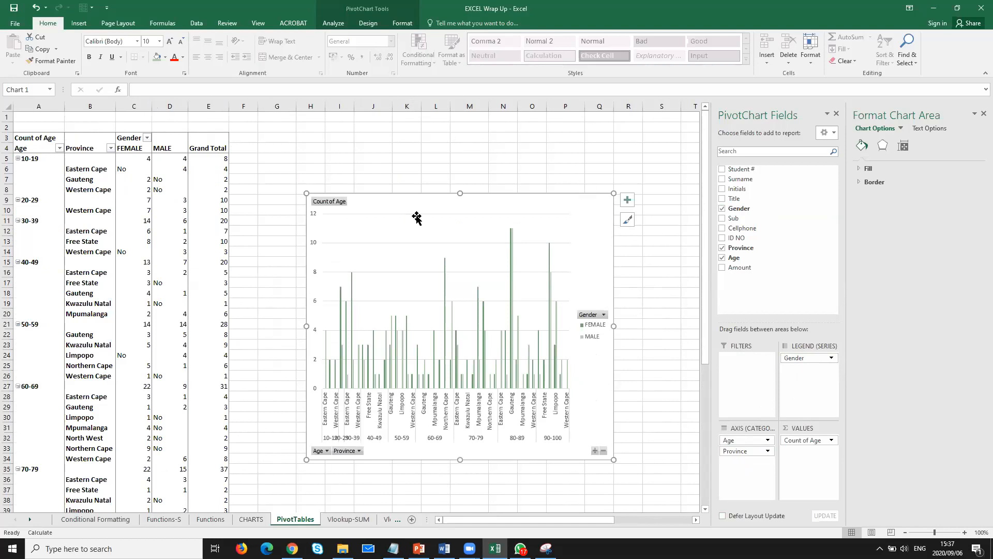
{"action": "left_click", "coordinate": [368, 23]}
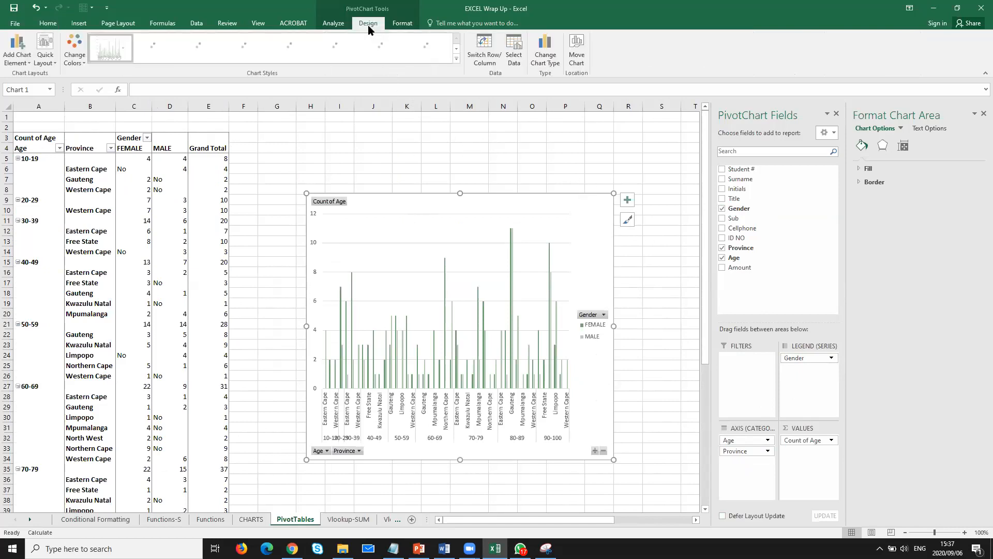
{"action": "key", "text": "ctrl+z"}
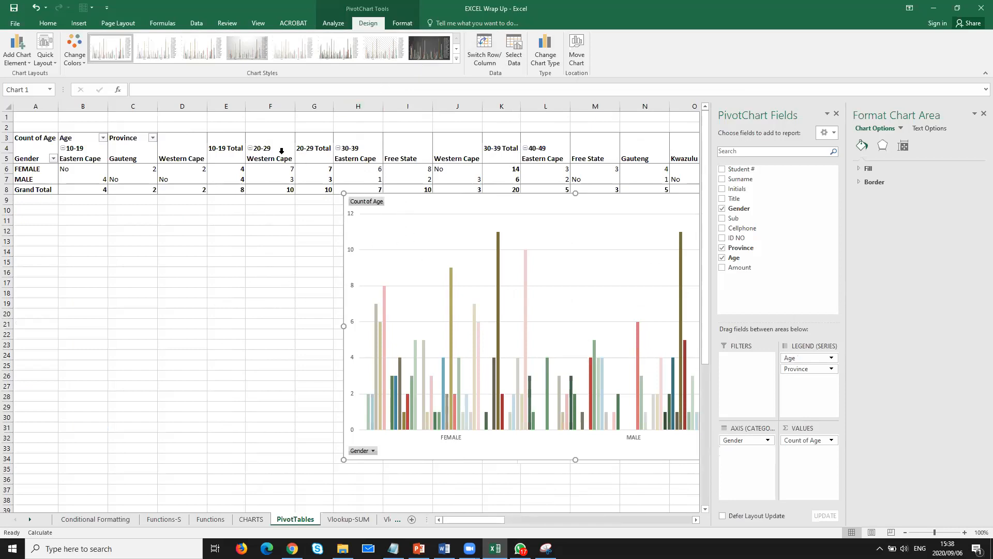
Insert slicers for the Gender, Province, Age and Amount fields of the pivot chart
{"action": "scroll", "coordinate": [307, 22], "scroll_direction": "up", "scroll_amount": 1}
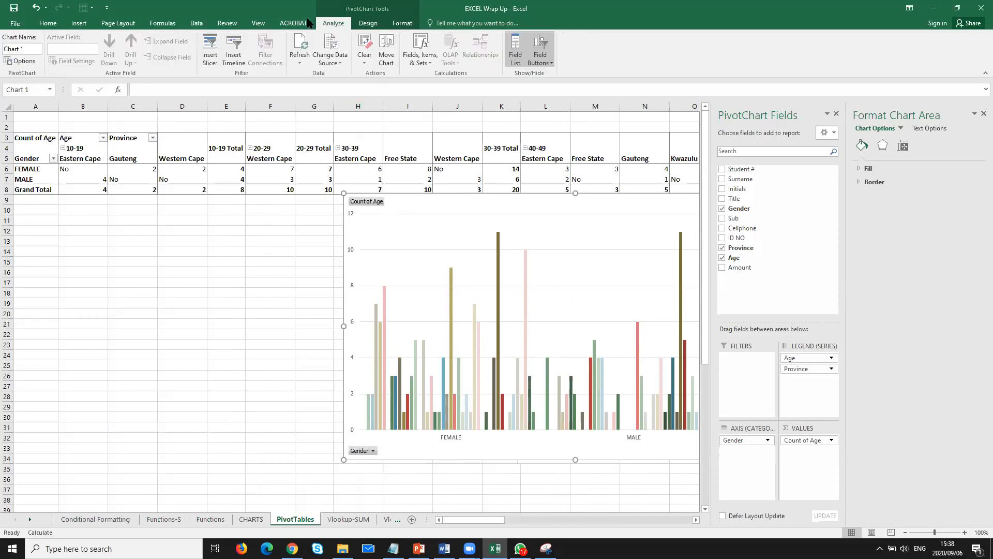
{"action": "left_click", "coordinate": [209, 49]}
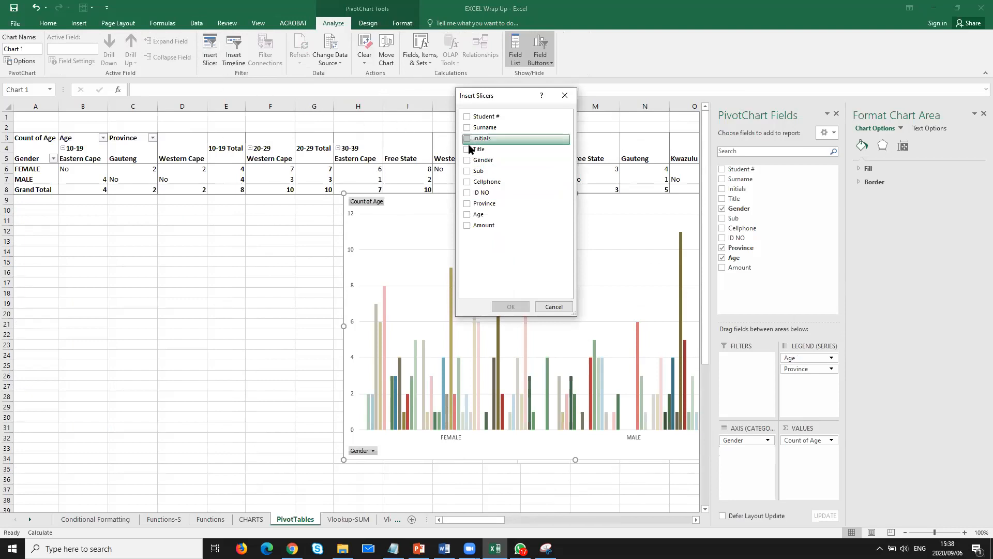
{"action": "left_click", "coordinate": [468, 161]}
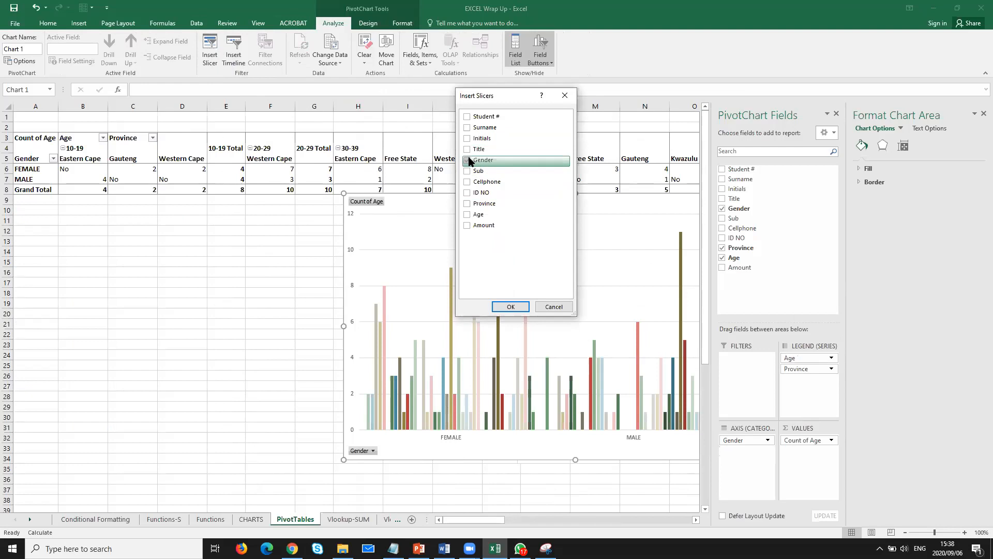
{"action": "left_click", "coordinate": [468, 204]}
{"action": "left_click", "coordinate": [468, 214]}
{"action": "left_click", "coordinate": [467, 226]}
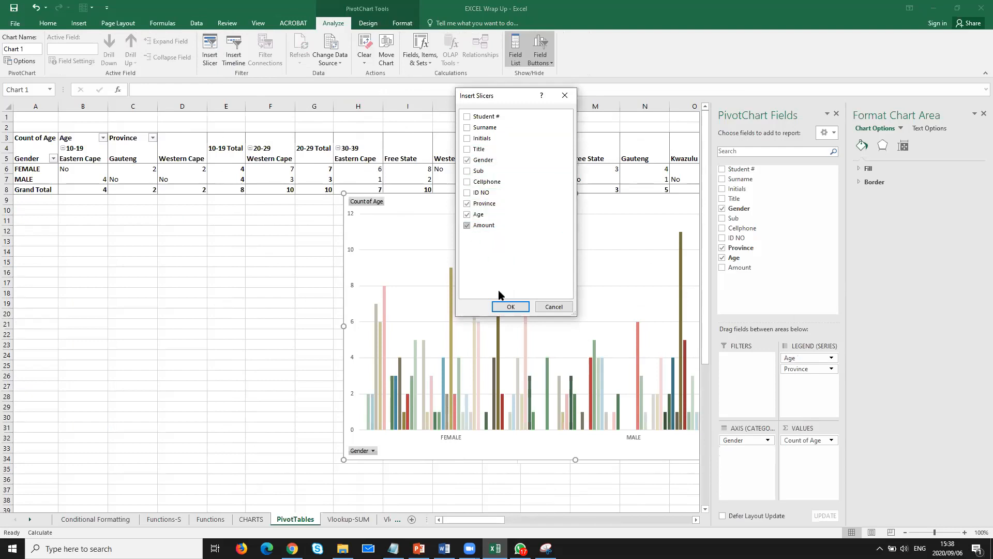
{"action": "left_click", "coordinate": [509, 307]}
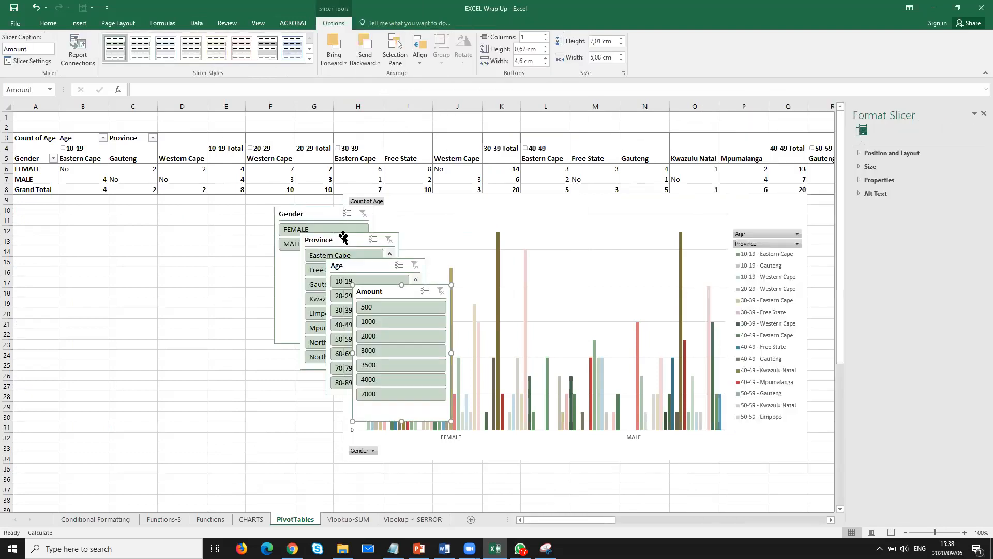
Arrange the Gender, Province, Age and Amount slicers side by side in a row below the pivot table
{"action": "left_click_drag", "start_coordinate": [310, 215], "coordinate": [207, 216]}
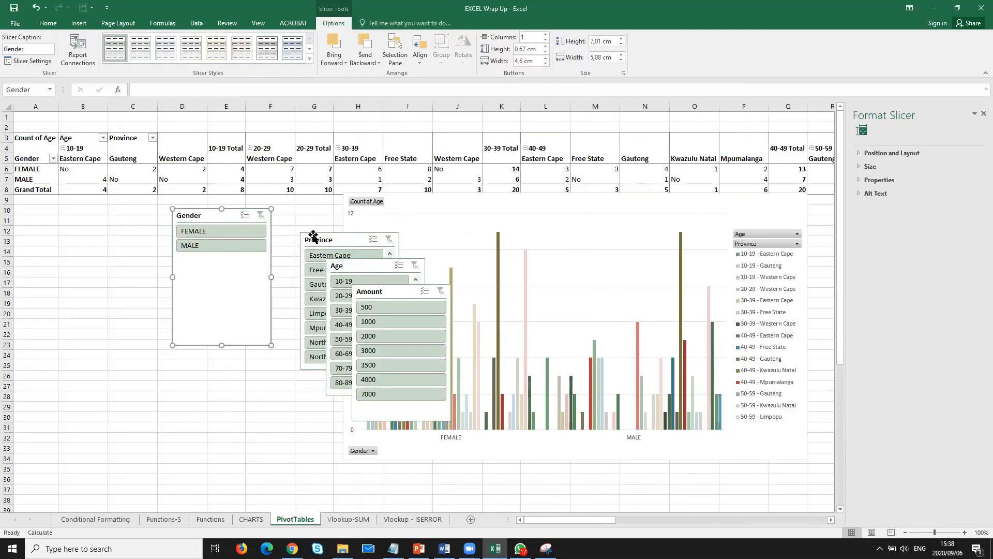
{"action": "left_click_drag", "start_coordinate": [327, 240], "coordinate": [298, 220]}
{"action": "left_click_drag", "start_coordinate": [382, 264], "coordinate": [418, 214]}
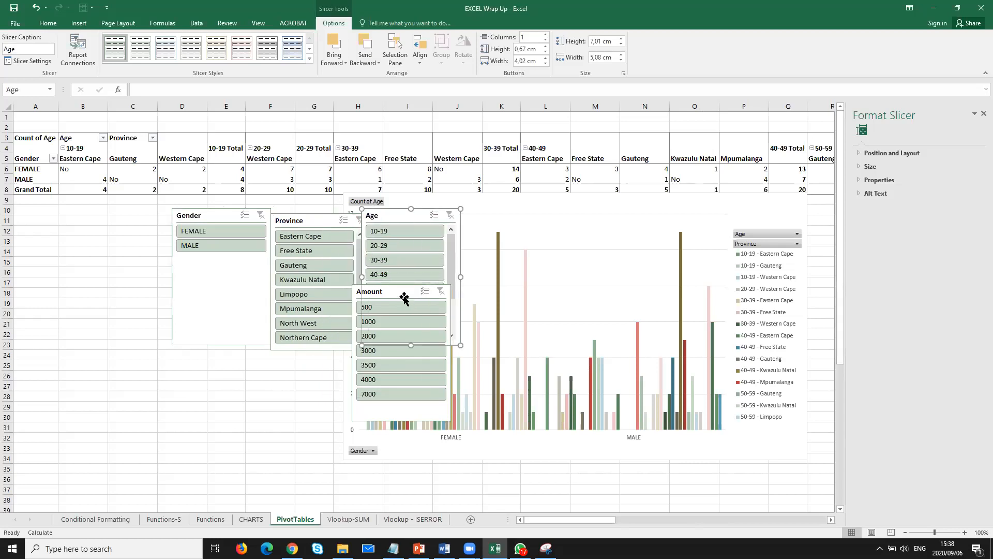
{"action": "left_click", "coordinate": [375, 414]}
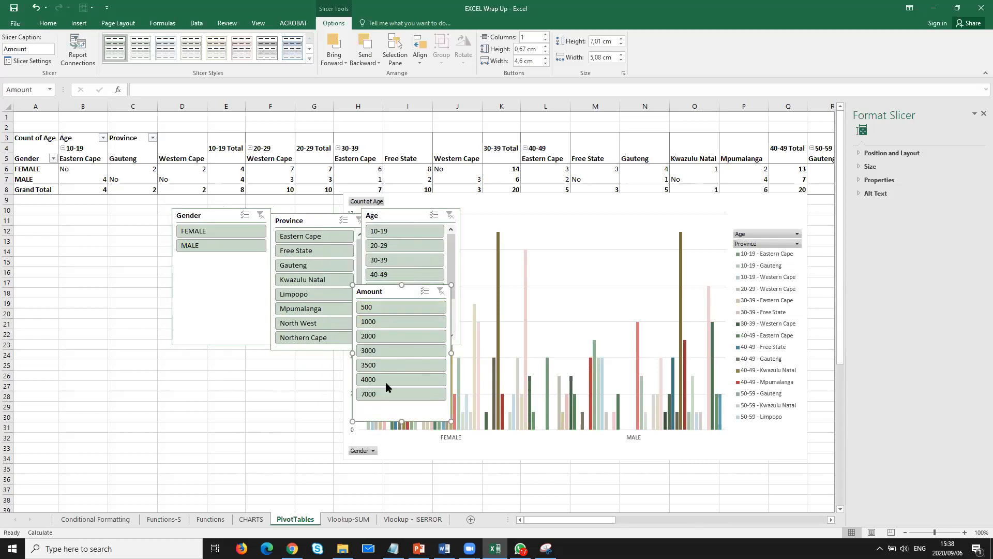
{"action": "left_click_drag", "start_coordinate": [399, 286], "coordinate": [508, 206]}
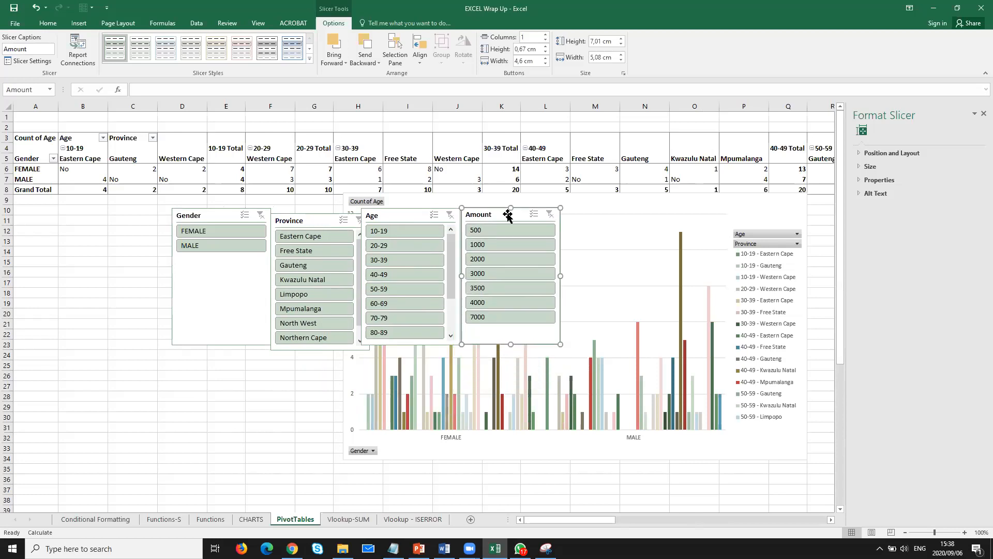
Filter the pivot data with the slicers to FEMALE, Free State and the 40-49 age group
{"action": "left_click", "coordinate": [198, 234]}
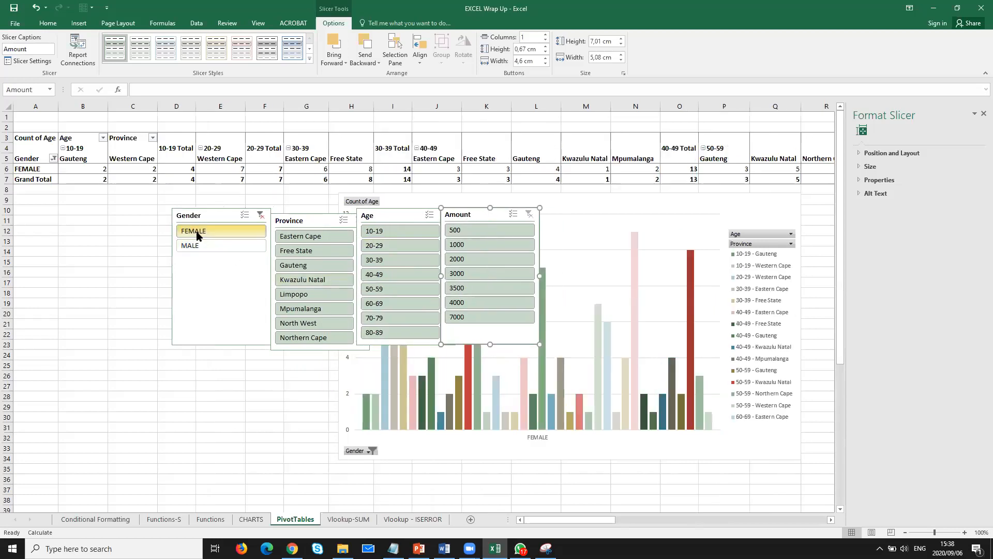
{"action": "left_click", "coordinate": [300, 252]}
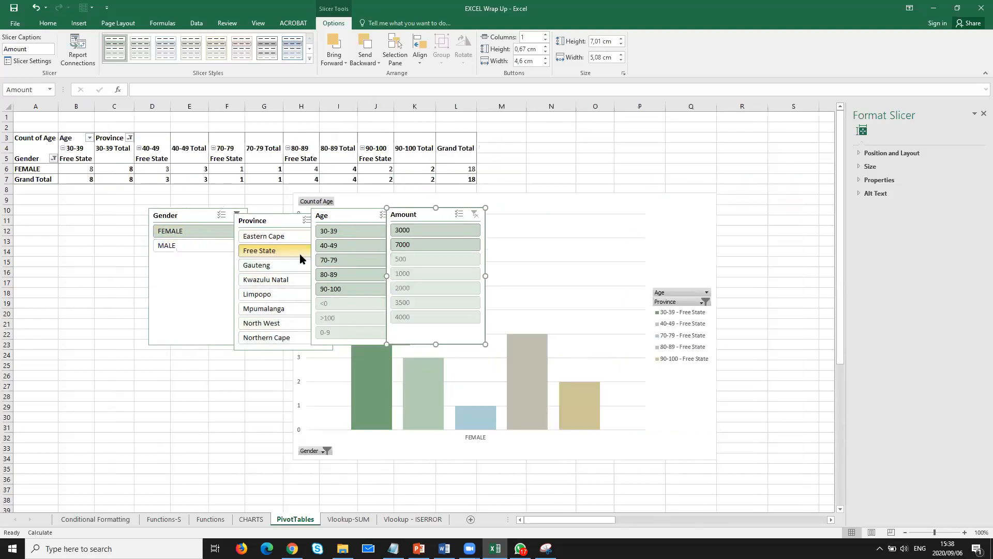
{"action": "left_click", "coordinate": [342, 248]}
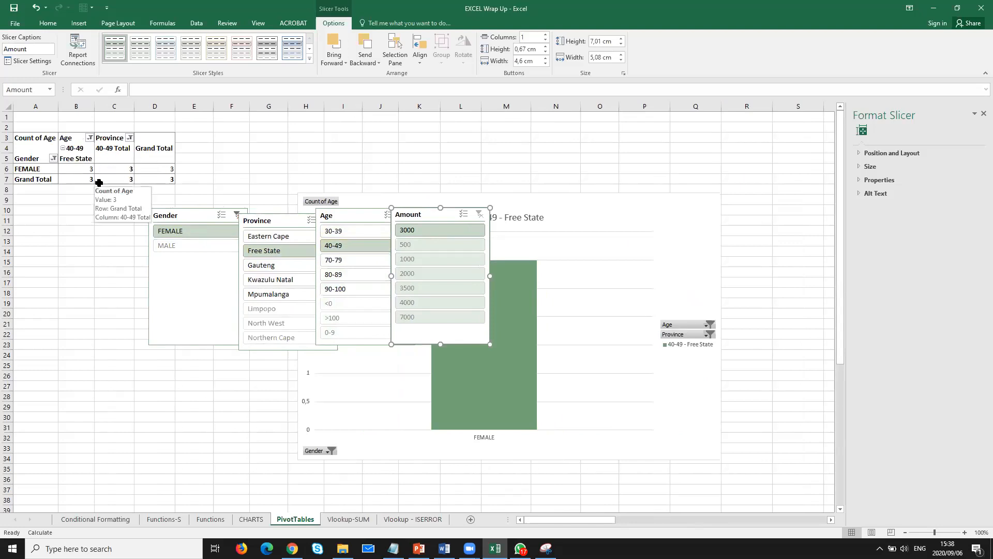
Enable multi-select on the Gender slicer and add MALE to the selection, toggling it off and on again
{"action": "left_click", "coordinate": [223, 215]}
{"action": "left_click", "coordinate": [185, 244]}
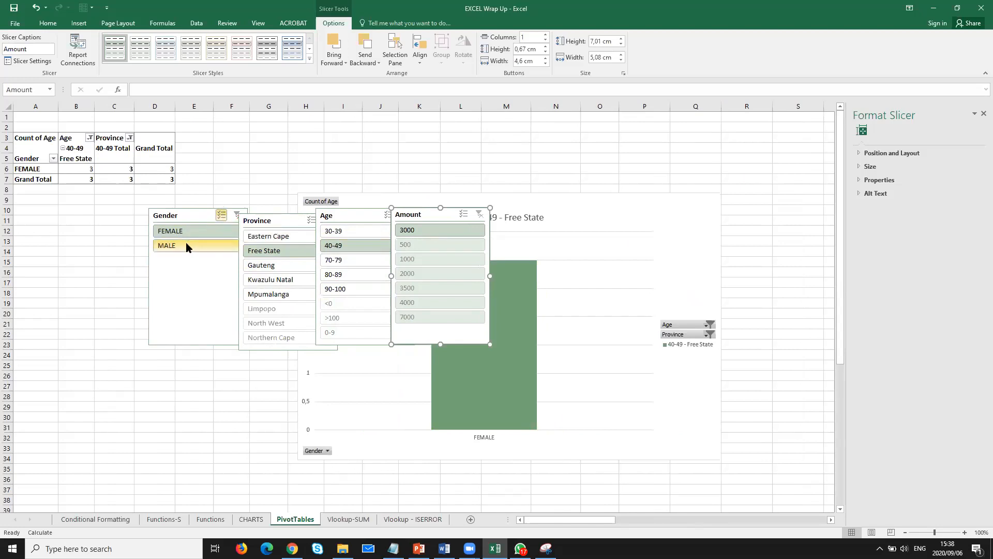
{"action": "left_click", "coordinate": [178, 251]}
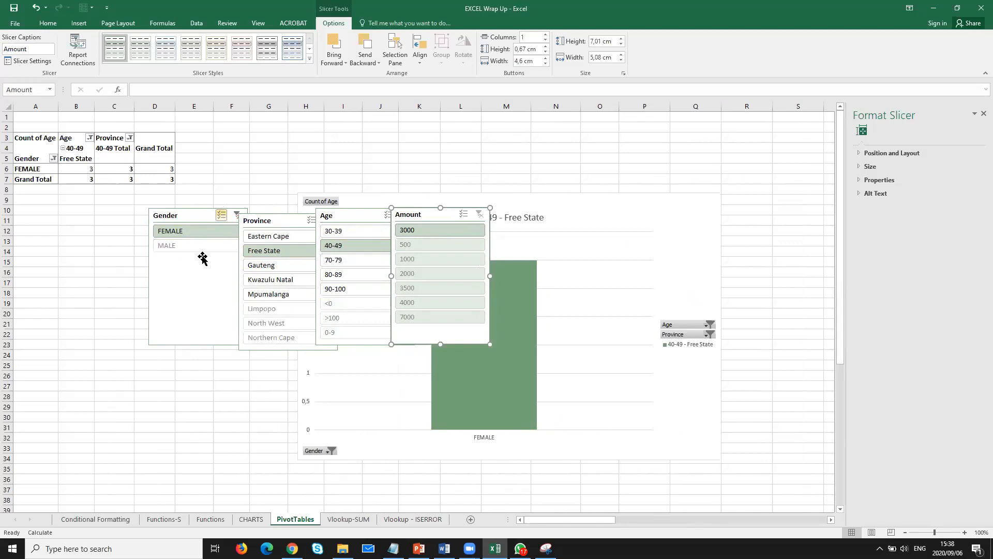
{"action": "left_click", "coordinate": [182, 246]}
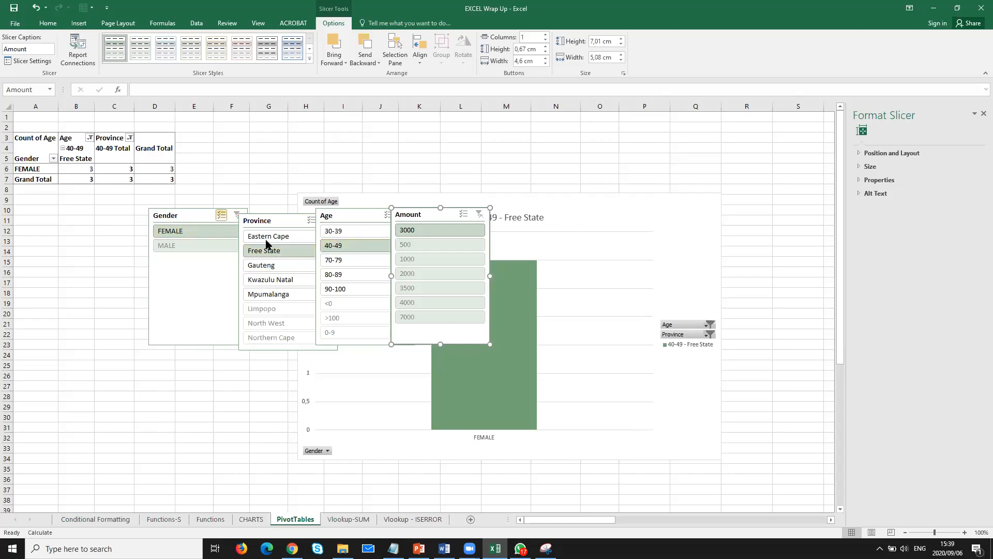
Enable multi-select on the Province slicer and add Eastern Cape, Gauteng, Kwazulu Natal and Mpumalanga to the selection
{"action": "left_click", "coordinate": [311, 219]}
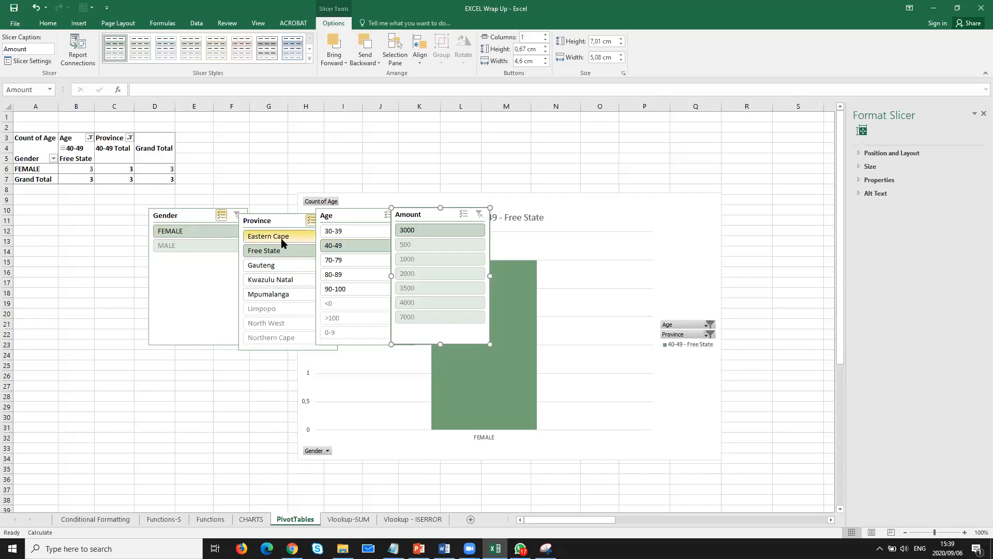
{"action": "left_click", "coordinate": [280, 236]}
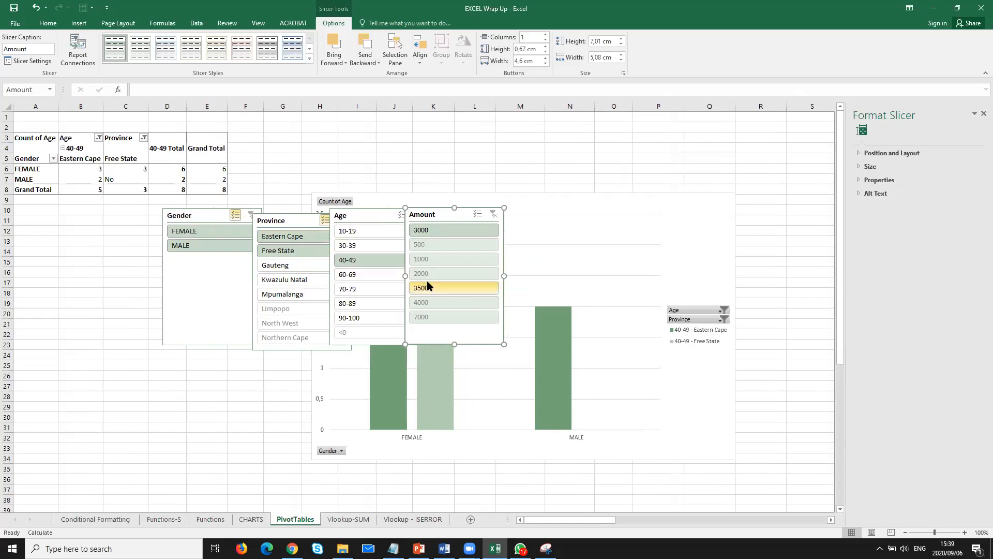
{"action": "left_click", "coordinate": [268, 264]}
{"action": "left_click", "coordinate": [281, 281]}
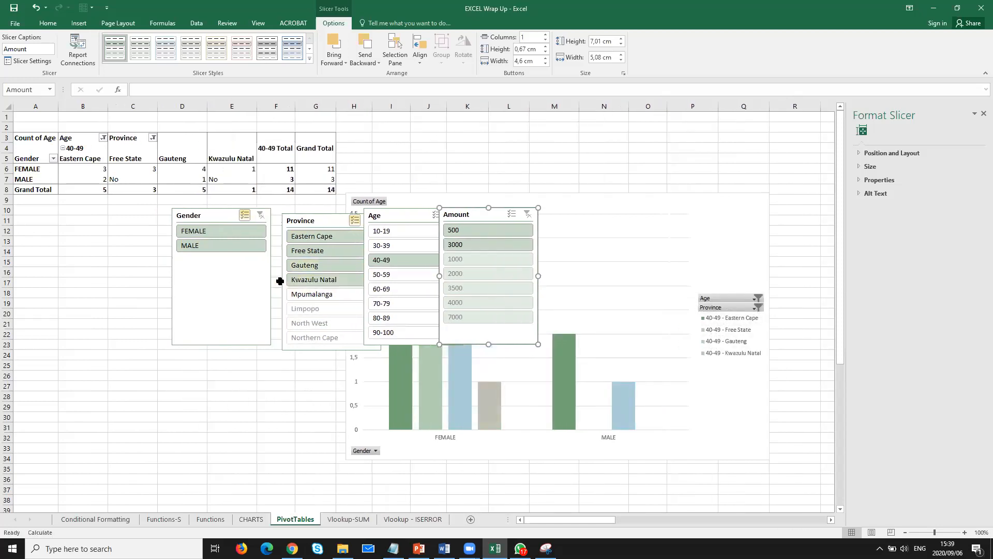
{"action": "left_click", "coordinate": [309, 296]}
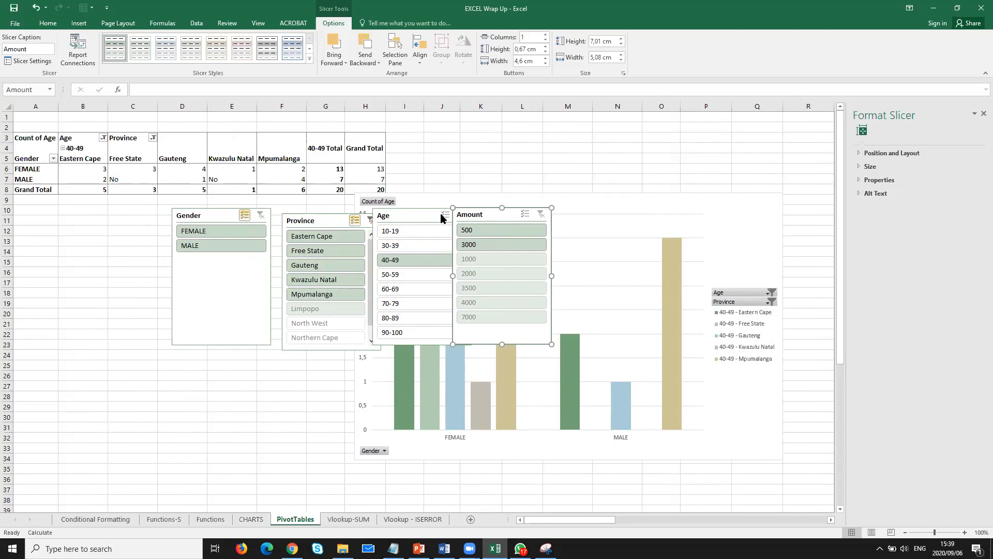
Enable multi-select on the Age slicer and add the 30-39, 10-19 and 50-59 groups to the selection
{"action": "left_click", "coordinate": [402, 247]}
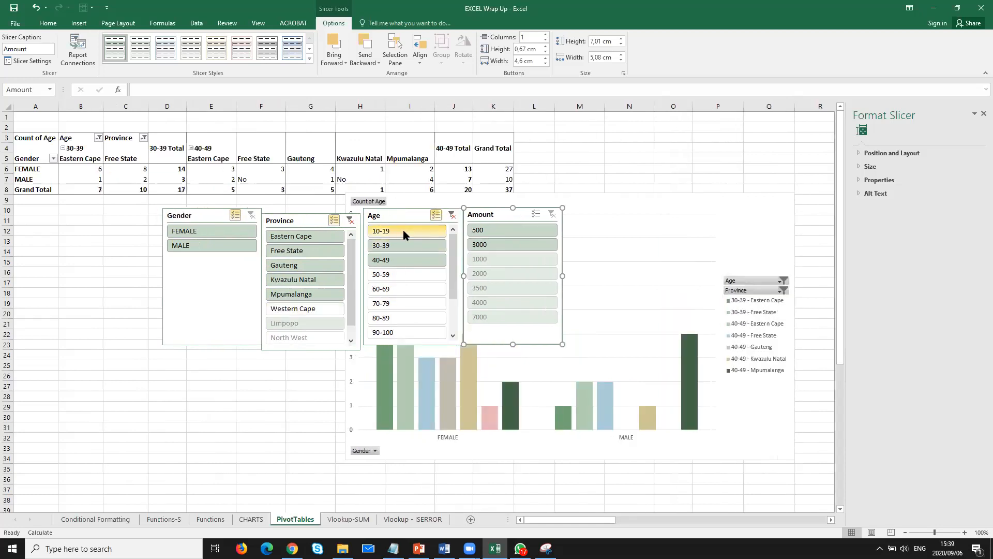
{"action": "left_click", "coordinate": [402, 229]}
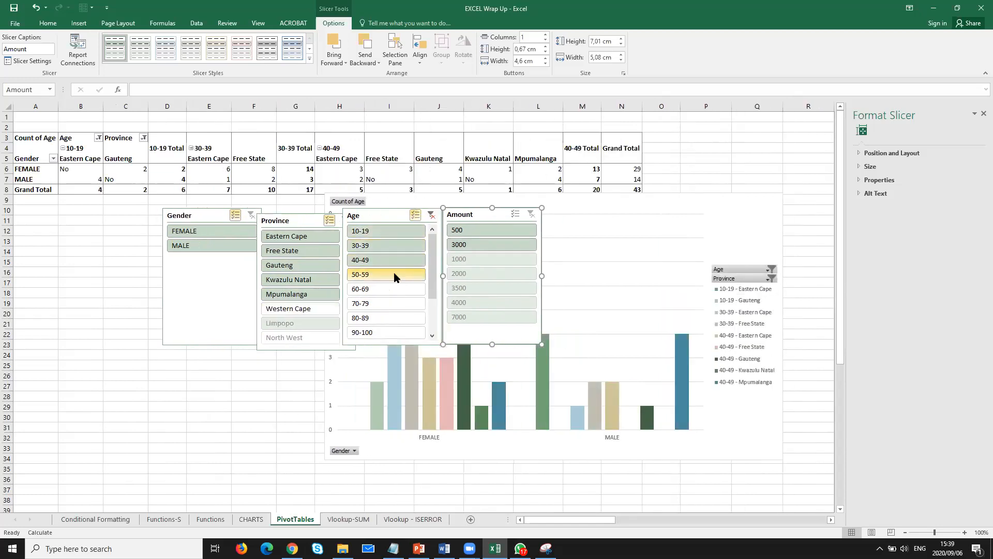
{"action": "left_click", "coordinate": [394, 275]}
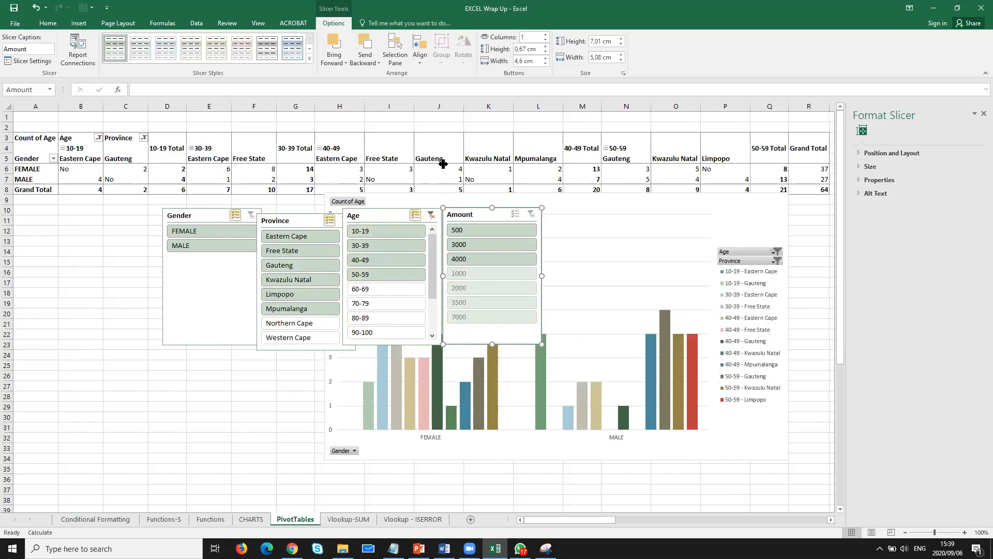
Move the Age field from the pivot table's columns to its rows below Gender, and reposition the pivot chart behind the slicers
{"action": "key", "text": "Escape"}
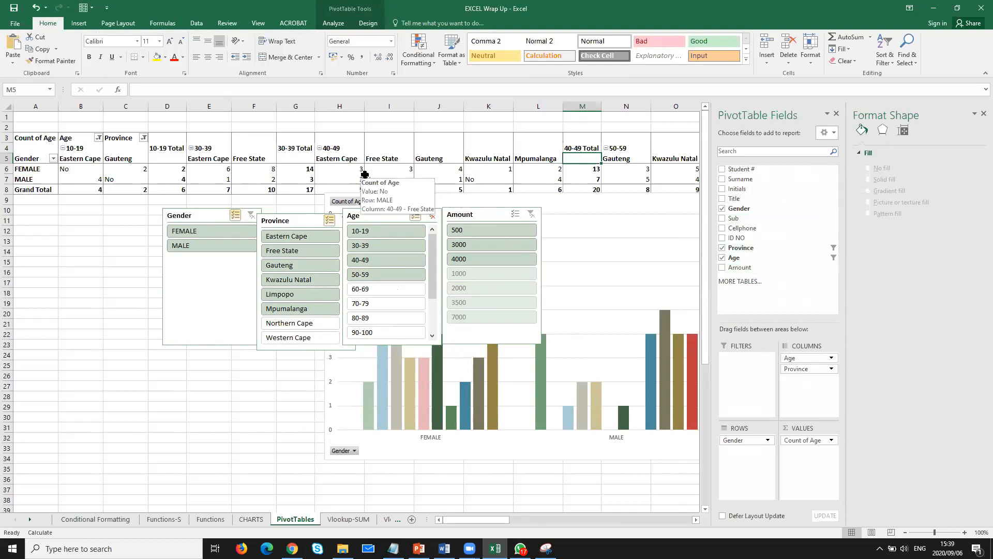
{"action": "left_click_drag", "start_coordinate": [790, 358], "coordinate": [749, 455]}
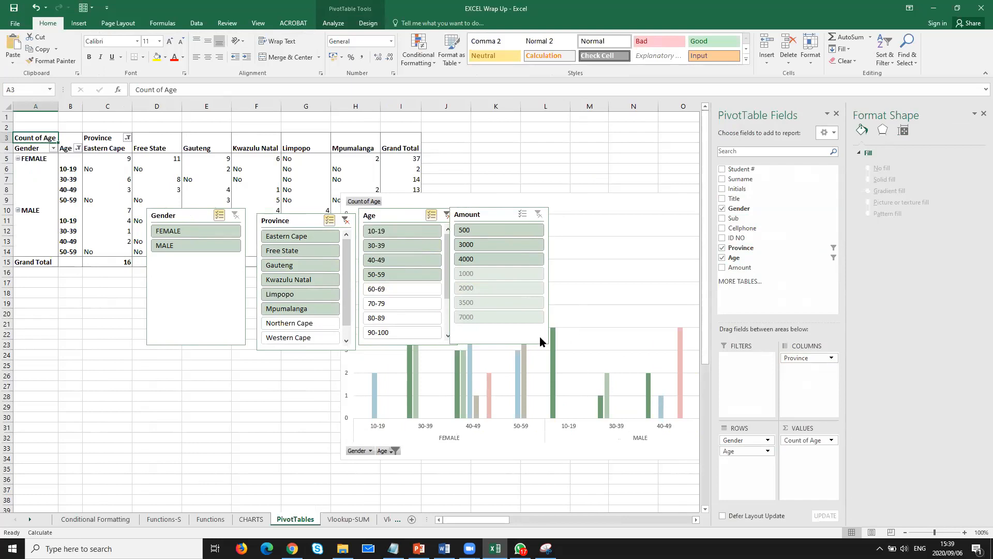
{"action": "left_click", "coordinate": [587, 356]}
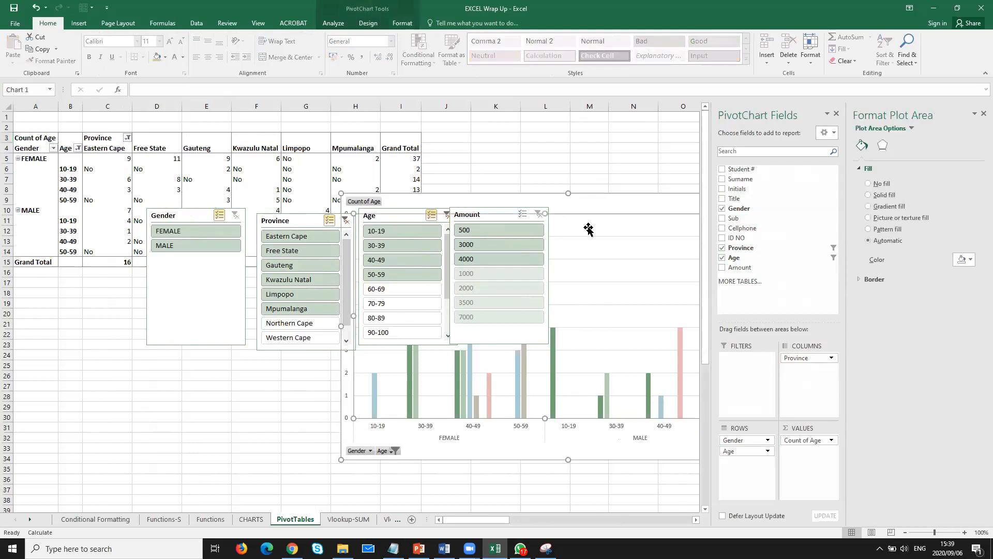
{"action": "left_click_drag", "start_coordinate": [576, 198], "coordinate": [474, 151]}
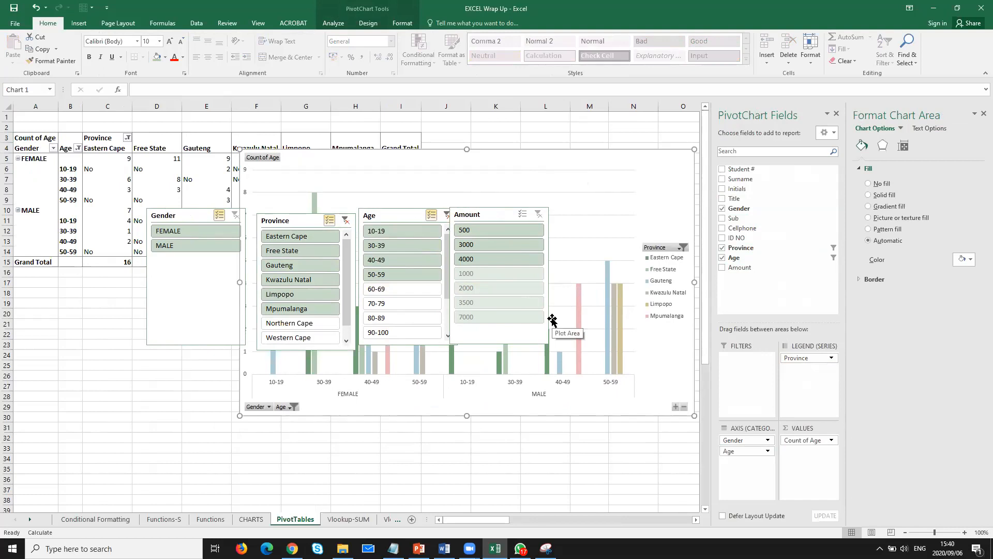